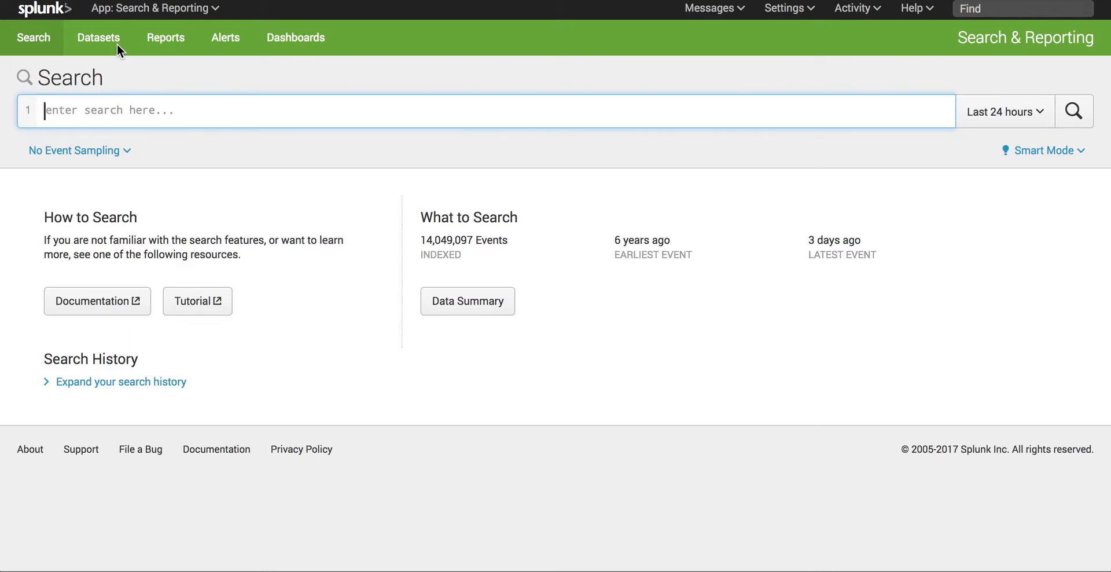
Step: Start a new table dataset that draws its initial data from indexes and source types
click(90, 54)
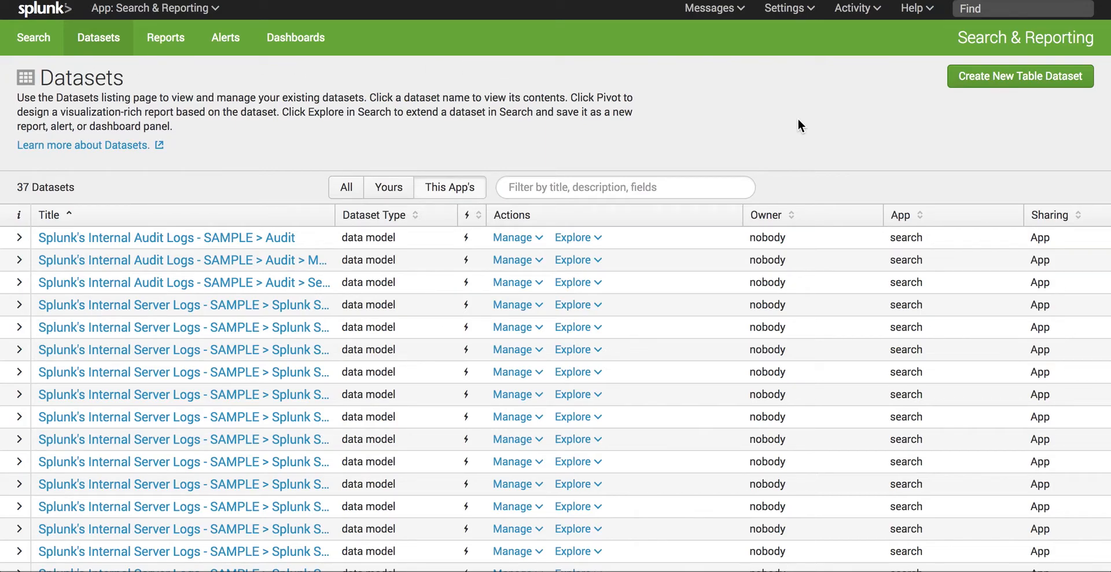
click(1006, 81)
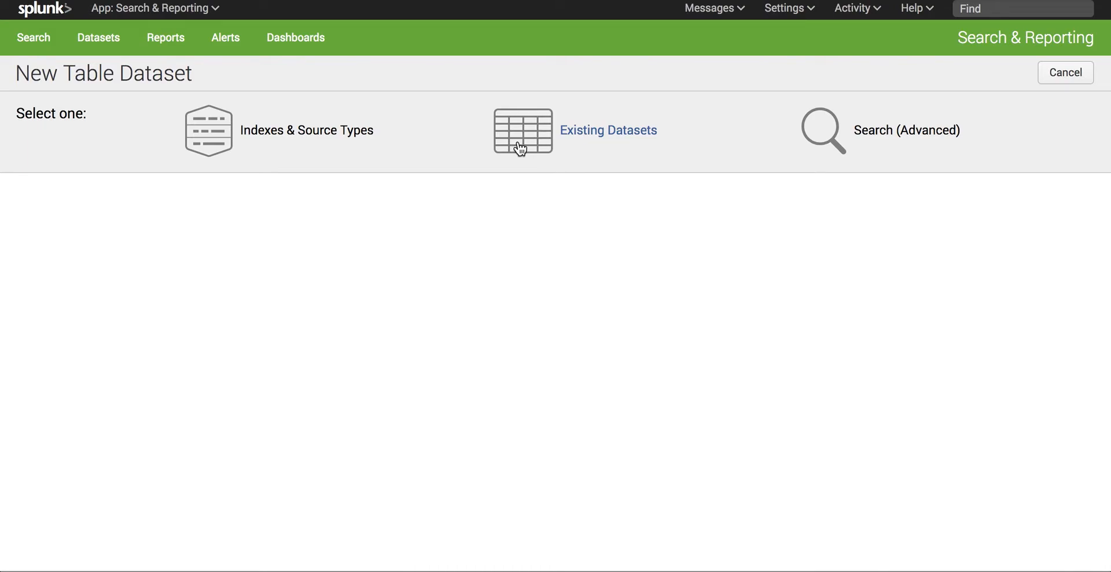
click(210, 140)
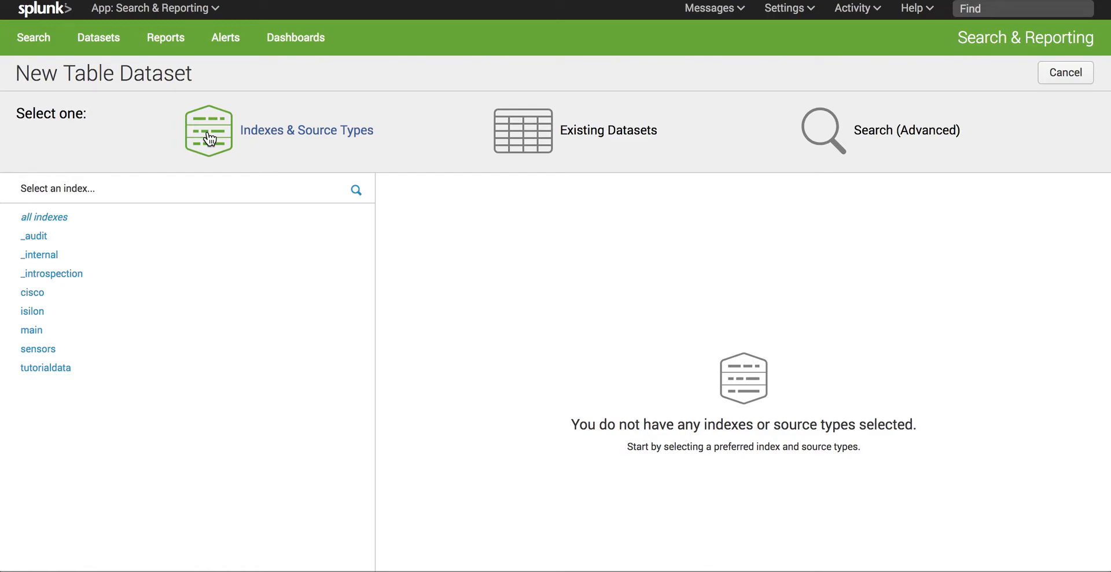
Step: Use the tutorialdata index with only the access_combined_wcookie source type as the dataset's source
click(140, 376)
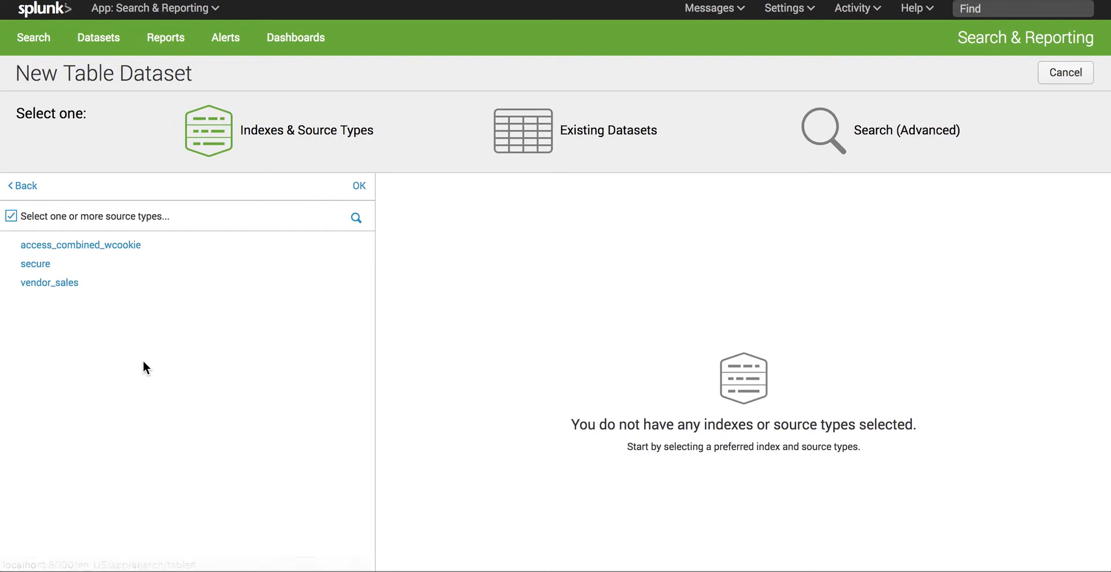
click(141, 273)
click(156, 250)
click(161, 270)
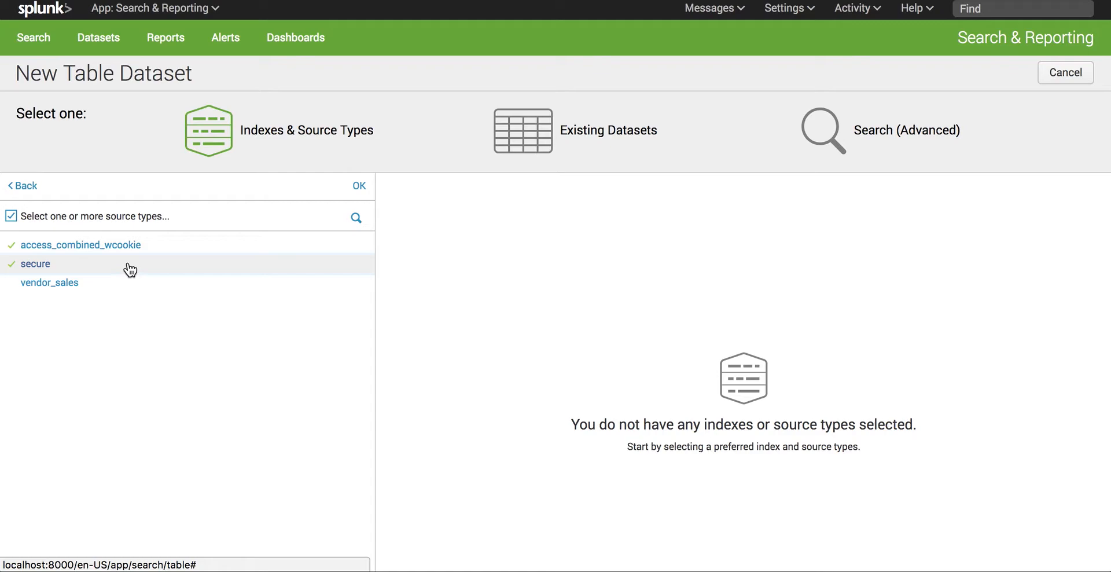
click(152, 269)
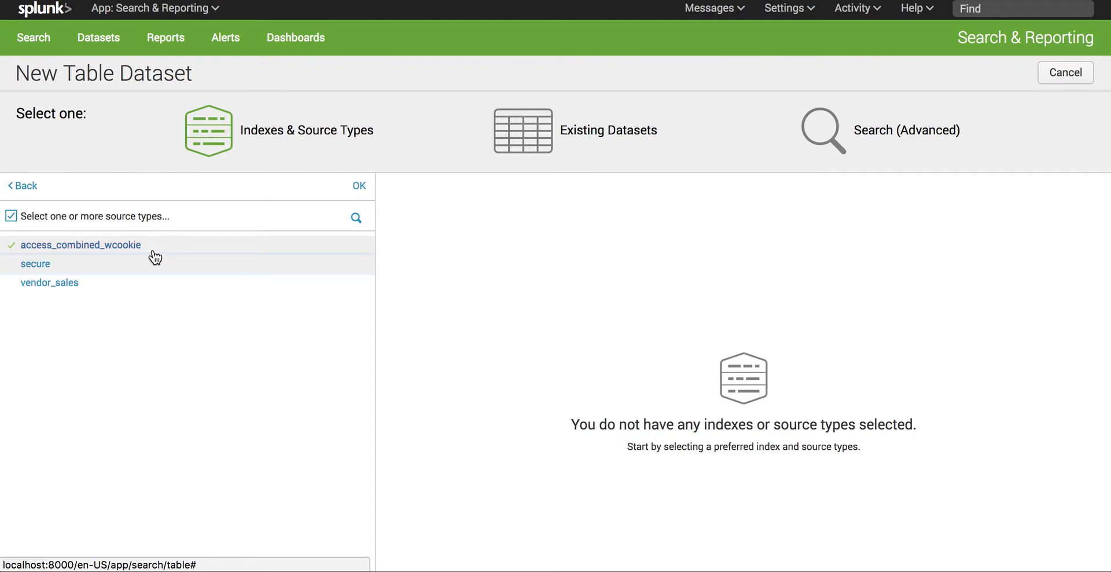
click(361, 187)
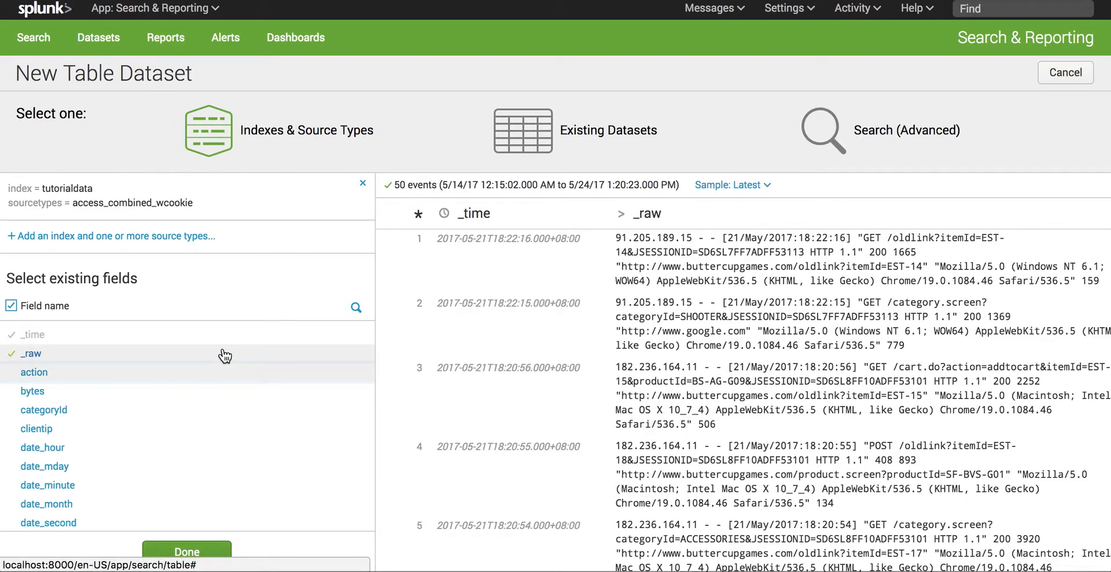
Step: Remove the _raw field from the dataset and add the fields action, categoryId, clientip and date_hour
click(56, 356)
click(91, 374)
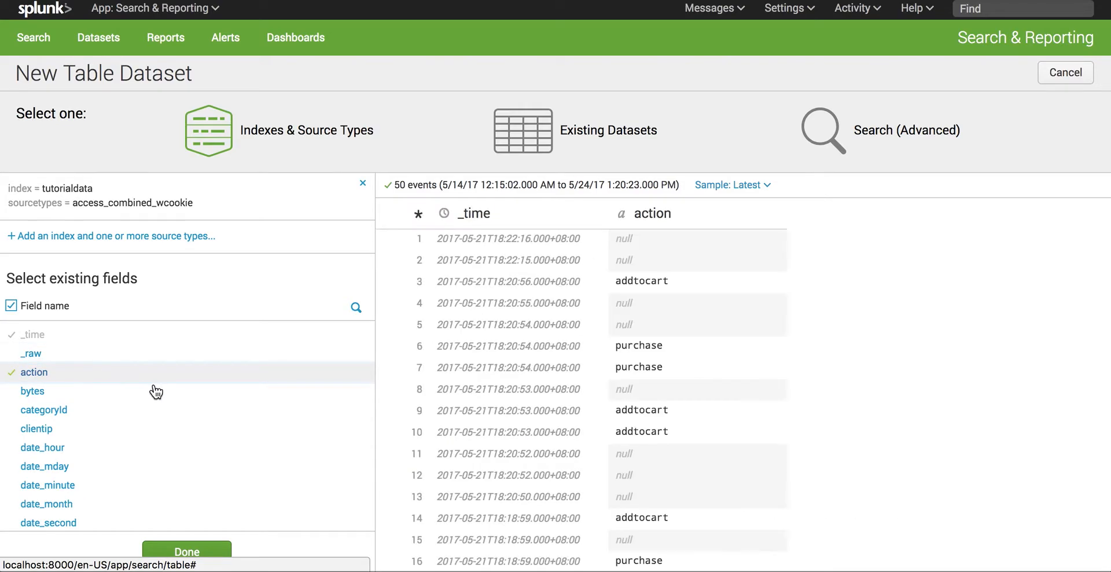
click(153, 412)
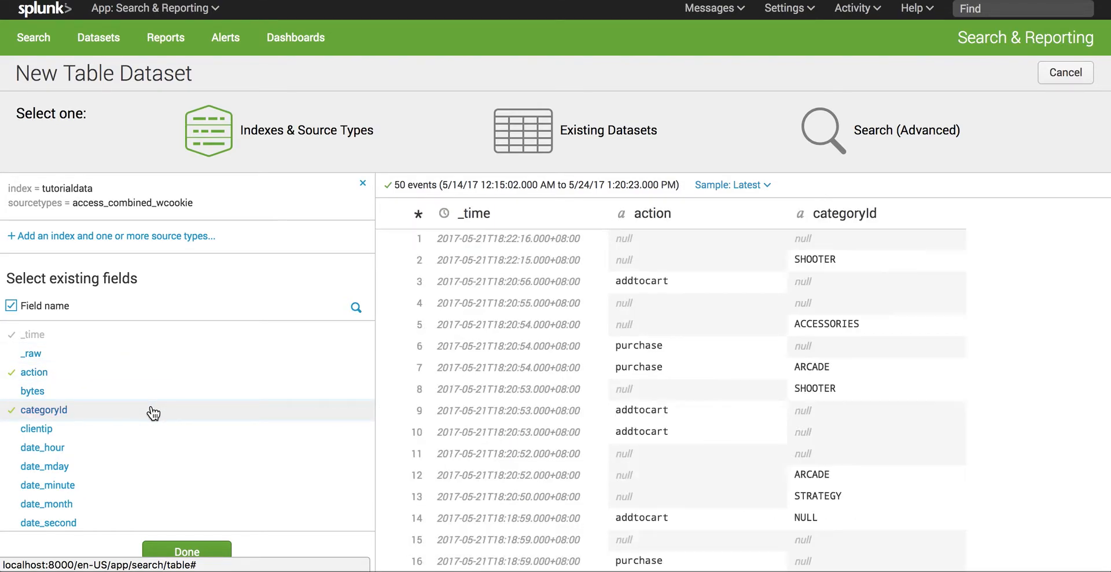
click(153, 431)
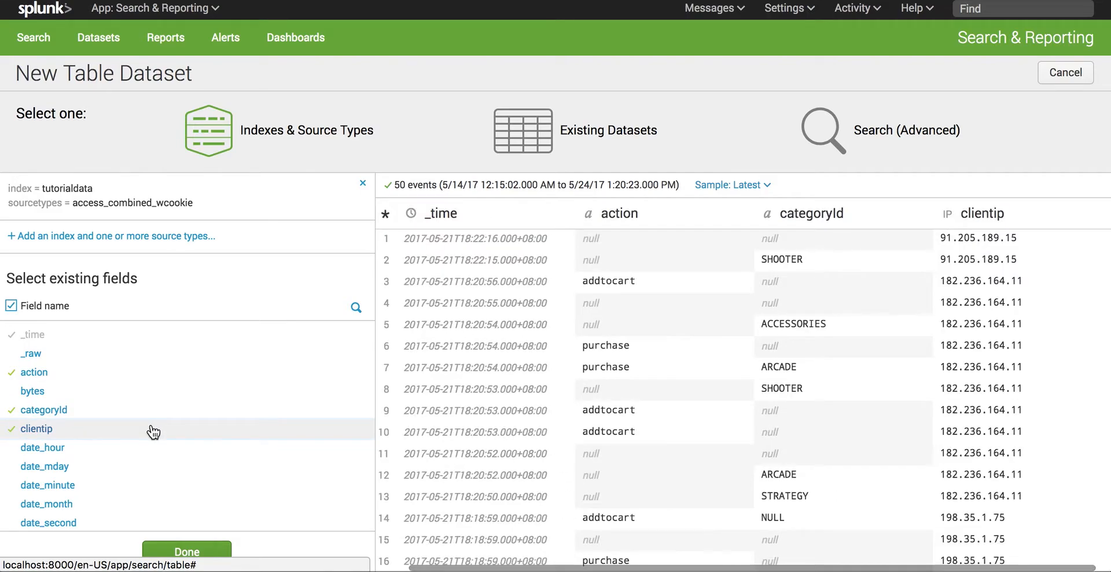
mouse_move(155, 453)
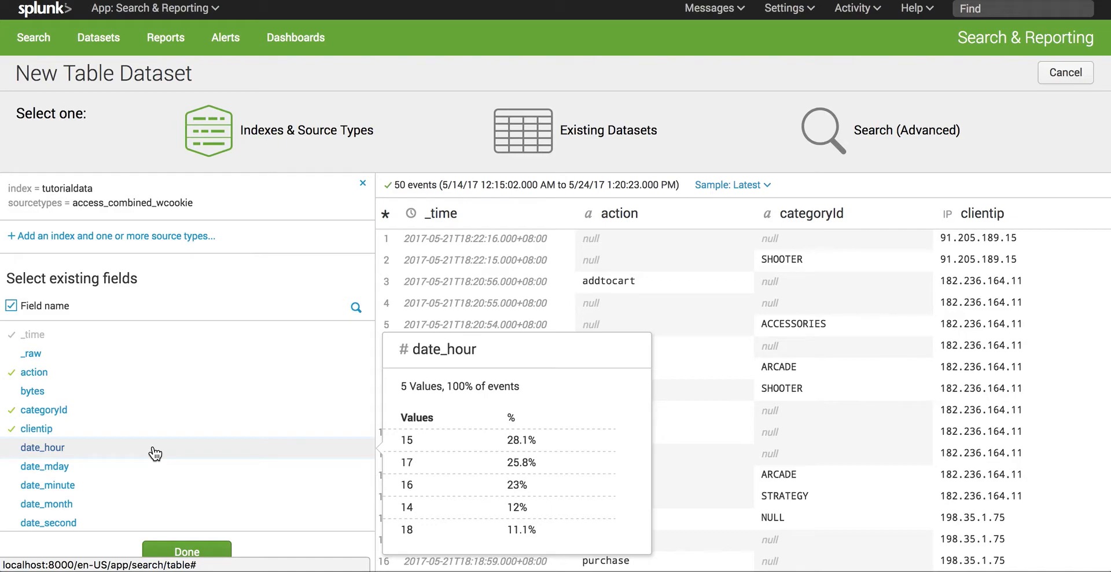
click(155, 453)
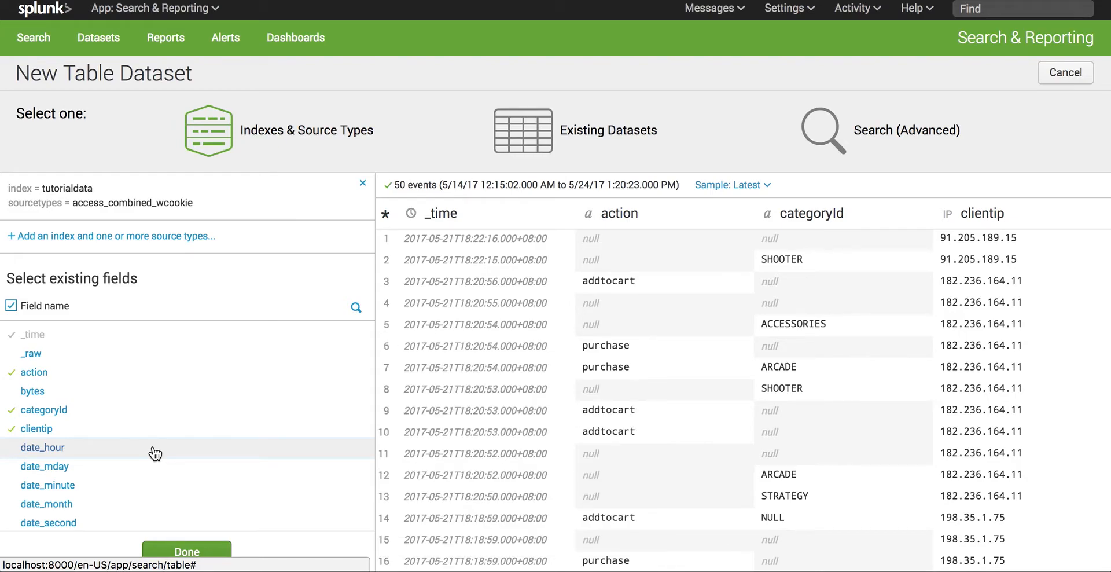
Step: Add the msg and productId fields to the dataset
scroll(209, 448, down, 2)
scroll(209, 447, down, 1)
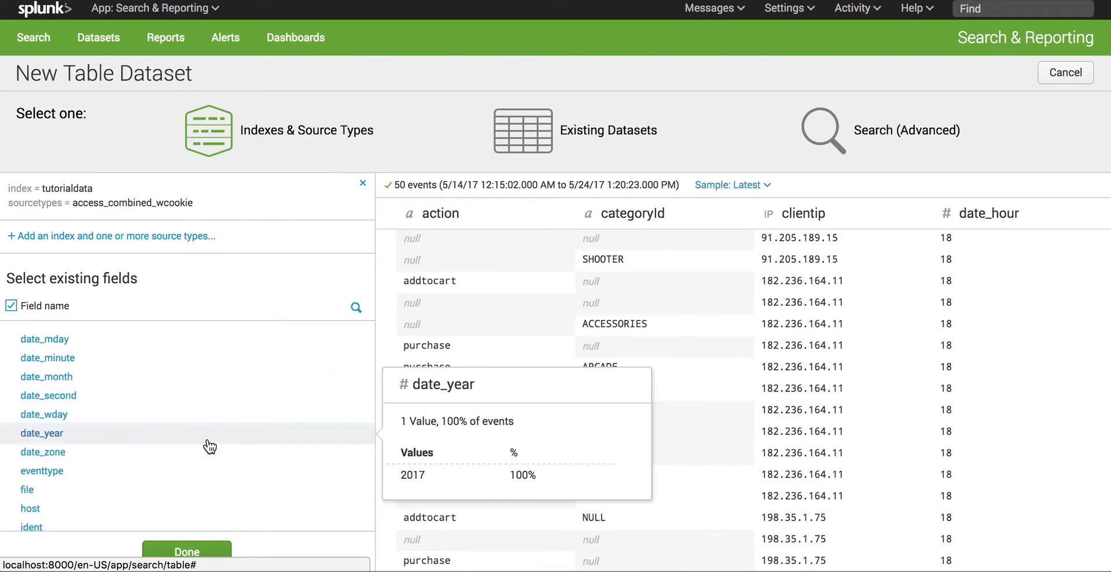
mouse_move(200, 422)
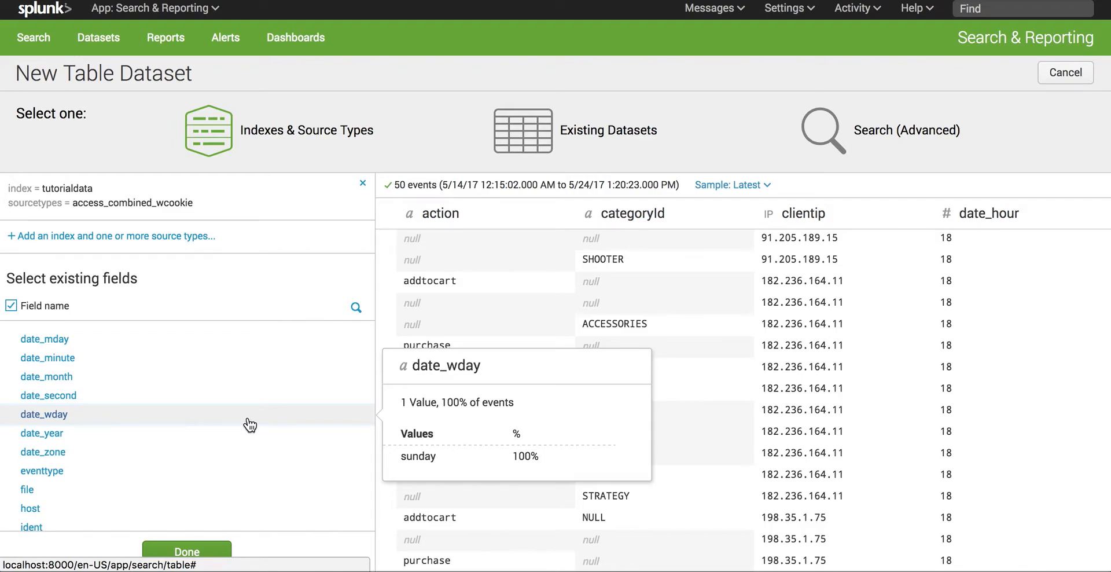
mouse_move(262, 393)
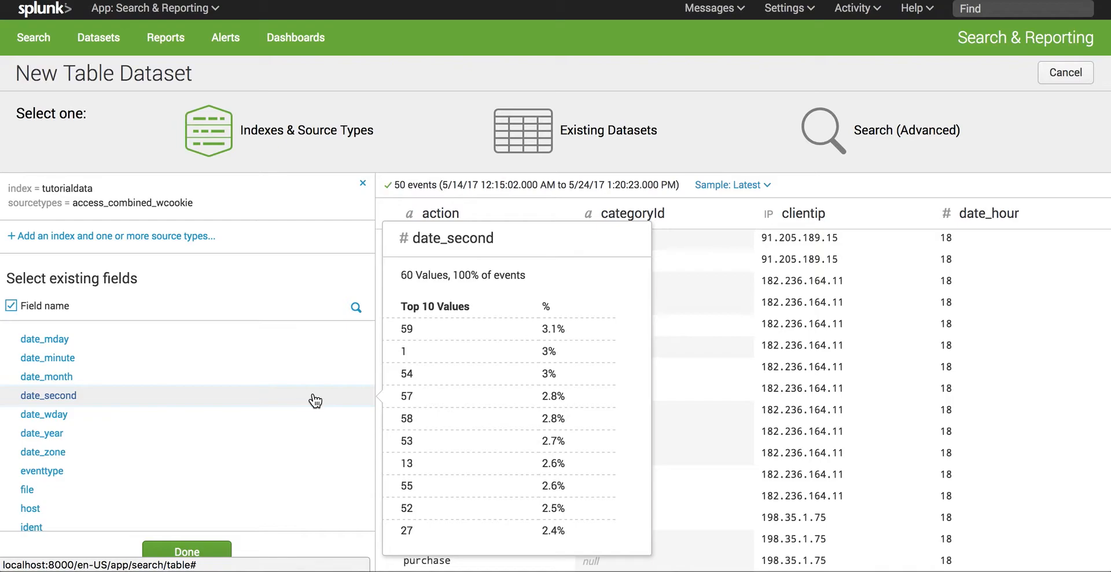
scroll(316, 401, down, 1)
scroll(315, 400, down, 3)
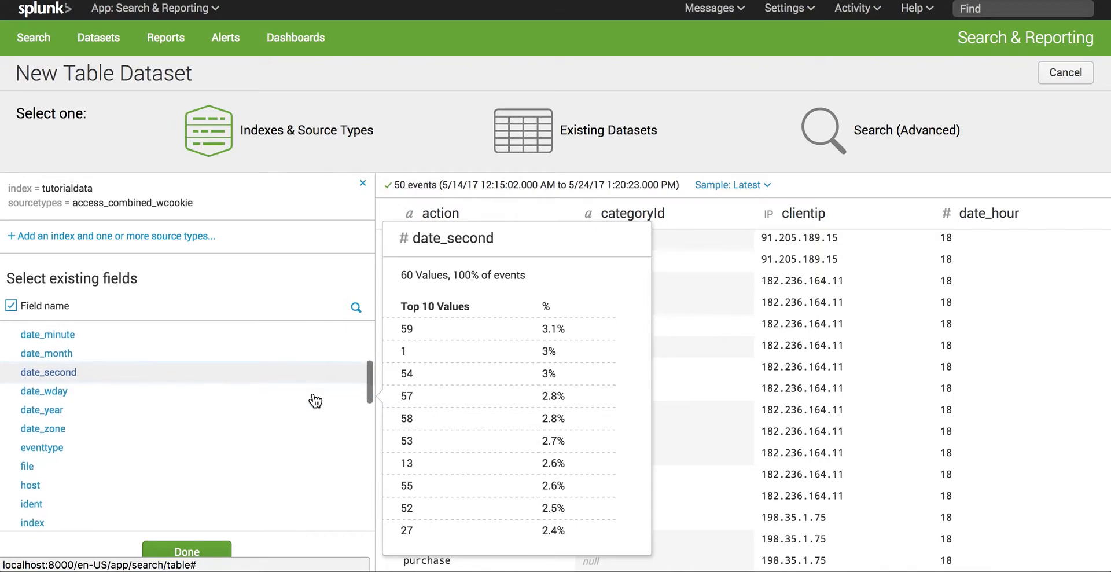
scroll(315, 400, down, 7)
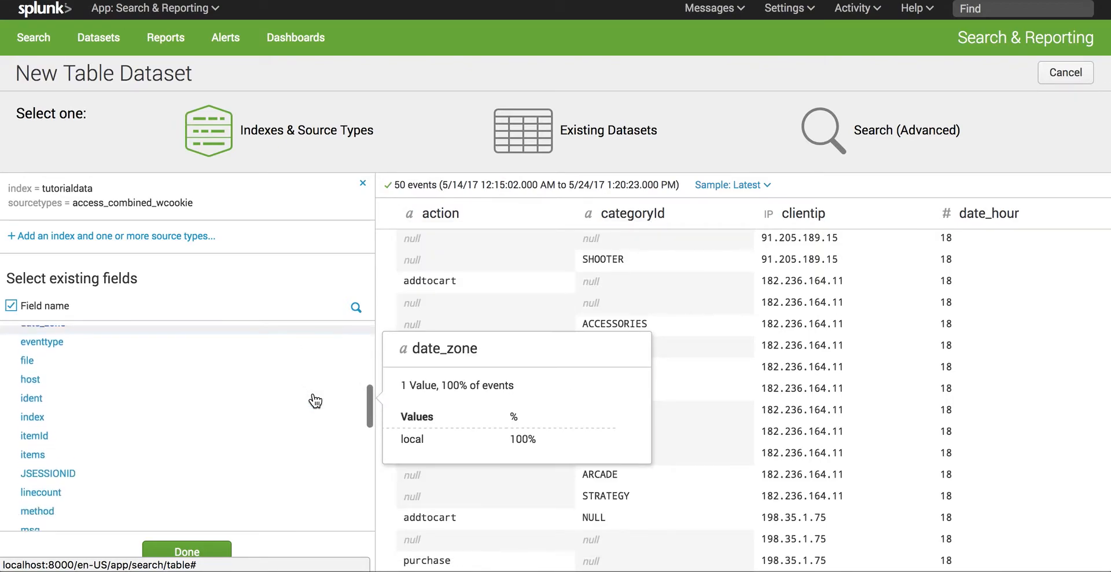
scroll(255, 451, down, 4)
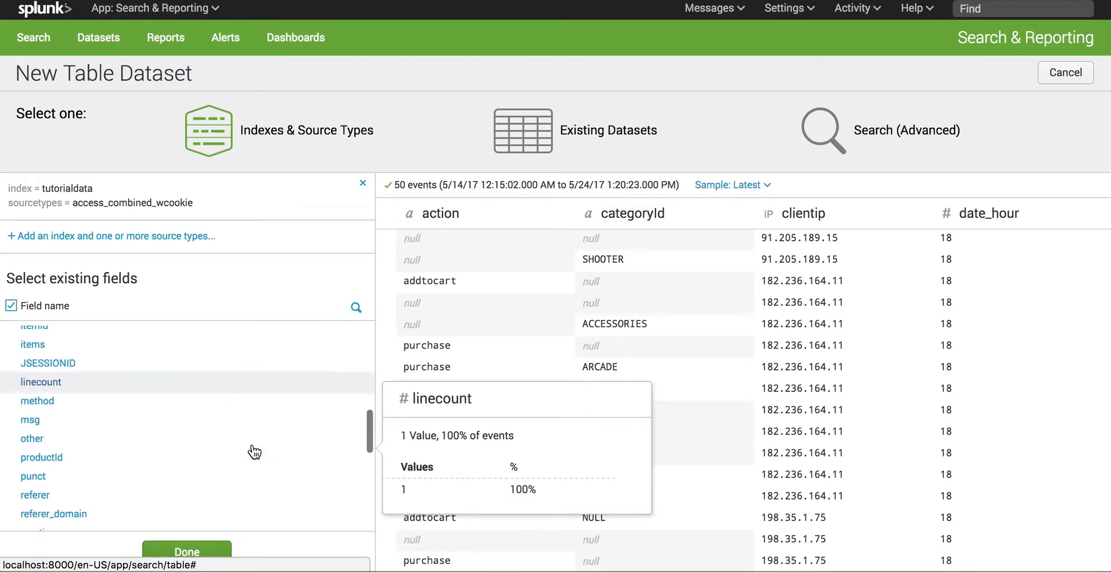
click(231, 424)
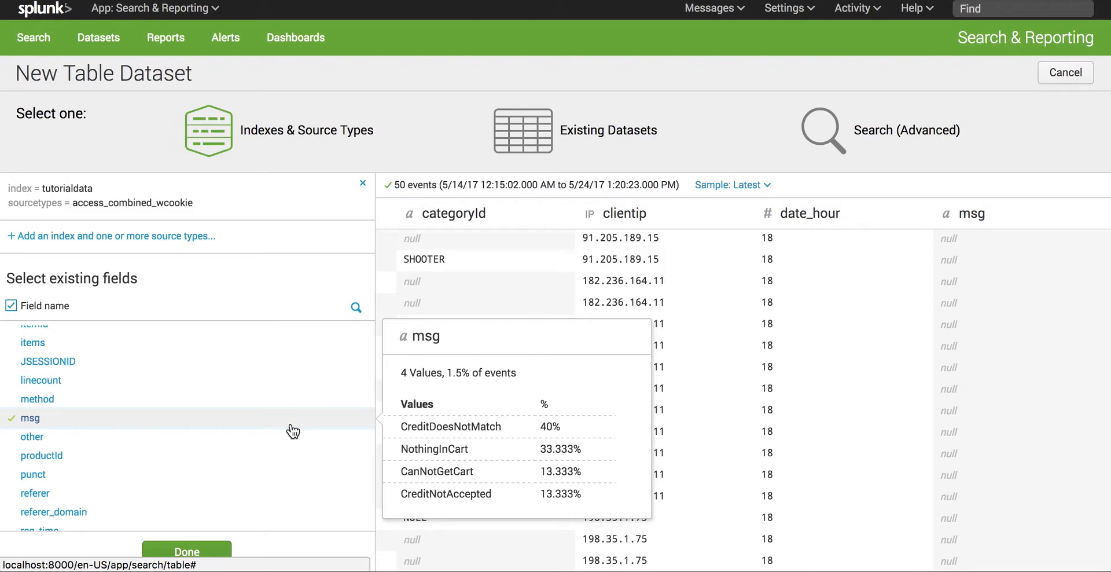
click(260, 460)
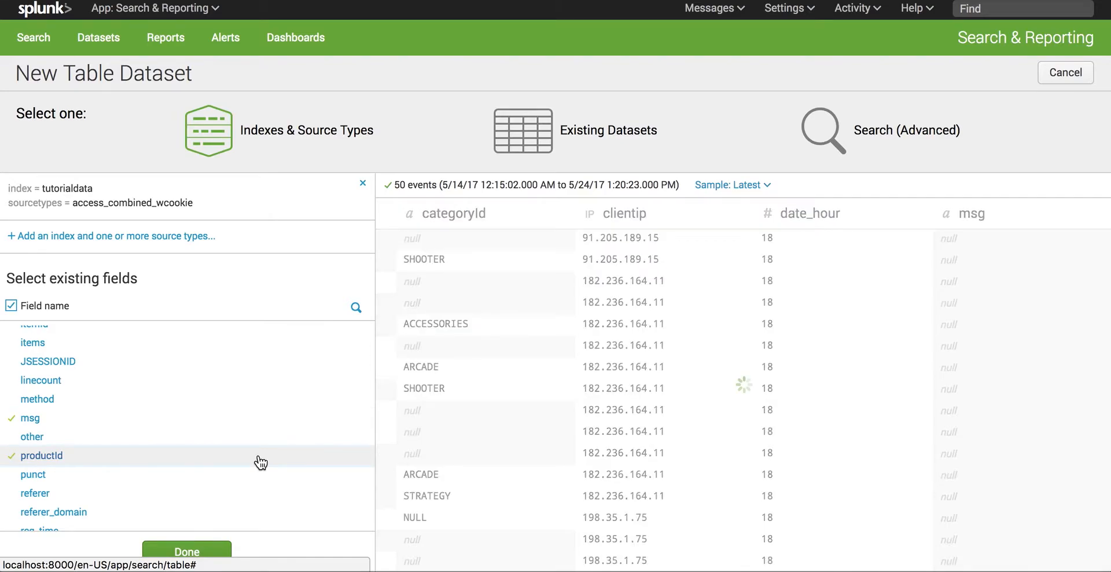
Step: Add the referer_domain and status fields to the dataset
scroll(260, 461, down, 3)
scroll(260, 462, down, 1)
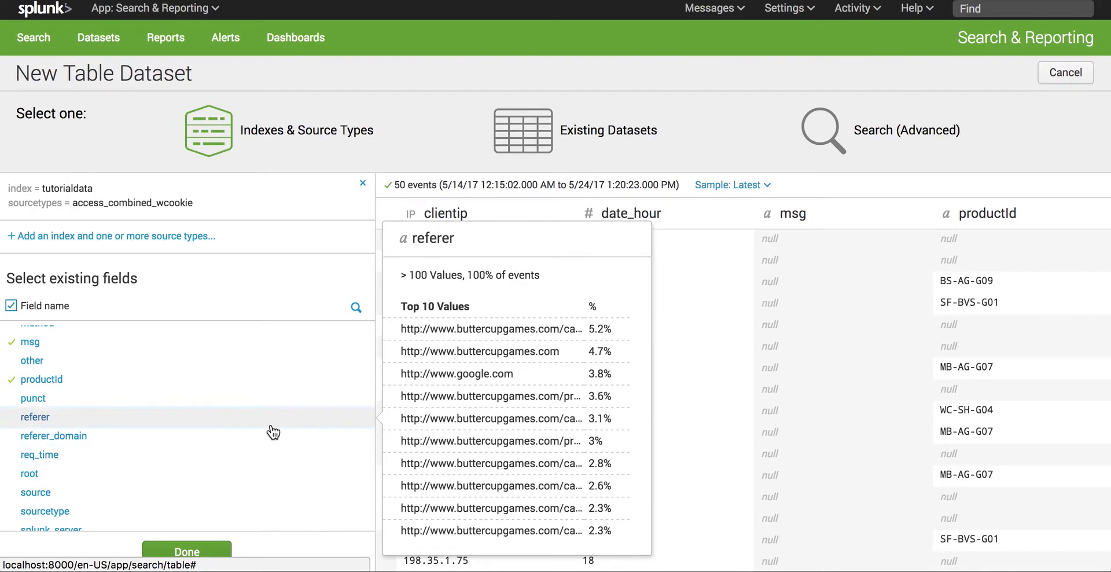
click(270, 440)
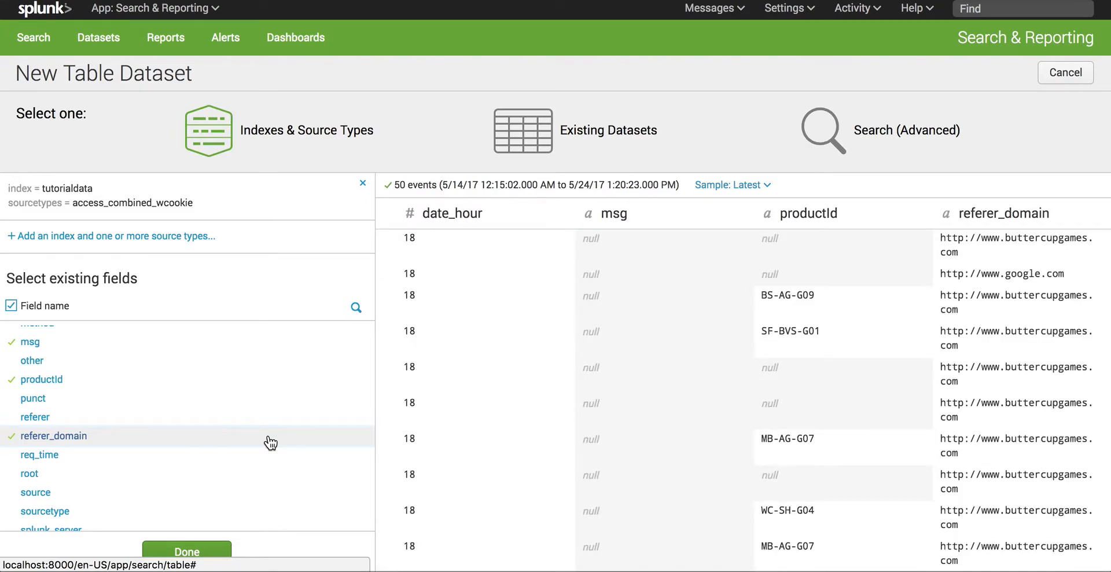
scroll(270, 443, down, 4)
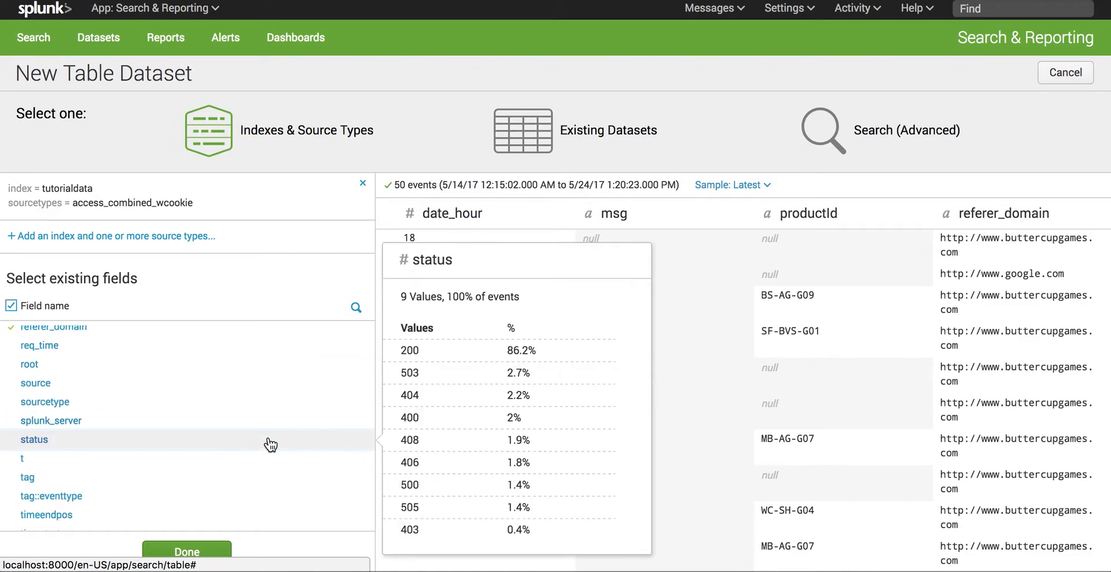
click(270, 441)
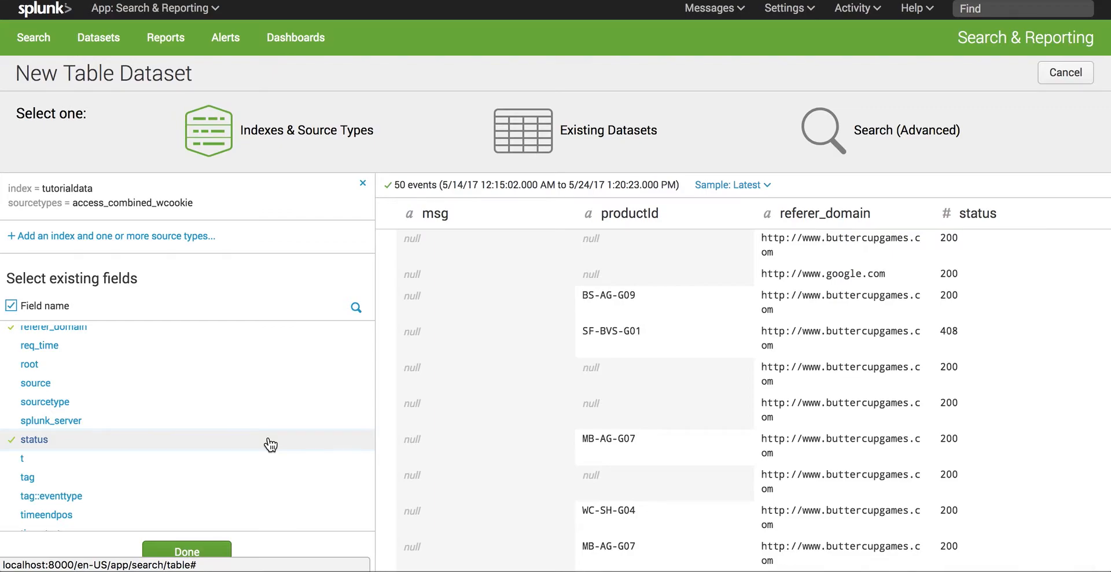
mouse_move(274, 442)
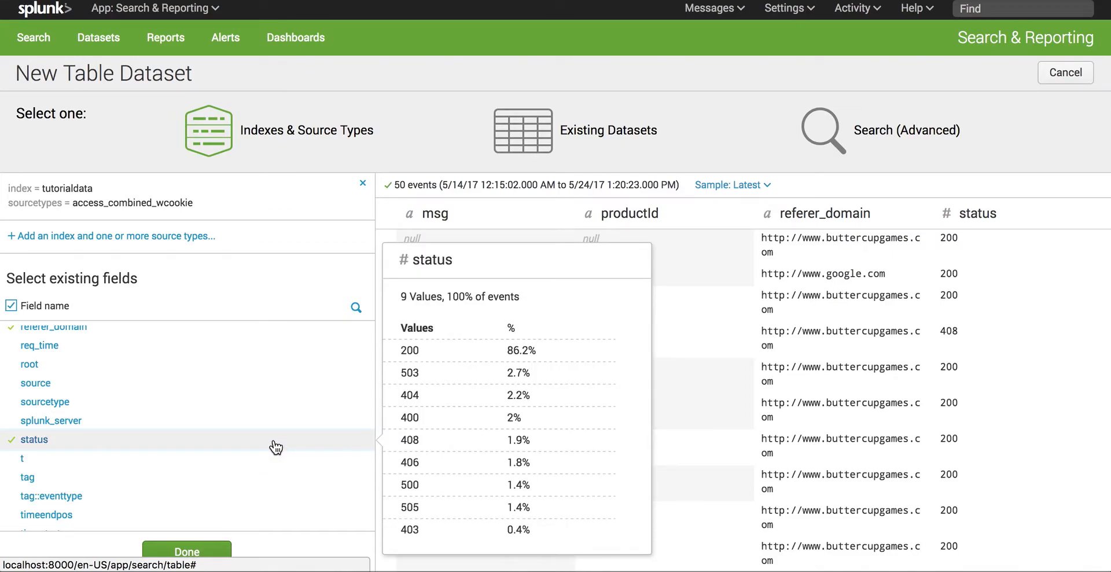
Step: Review the remaining existing fields and finish the field selection to build the table
scroll(276, 447, down, 3)
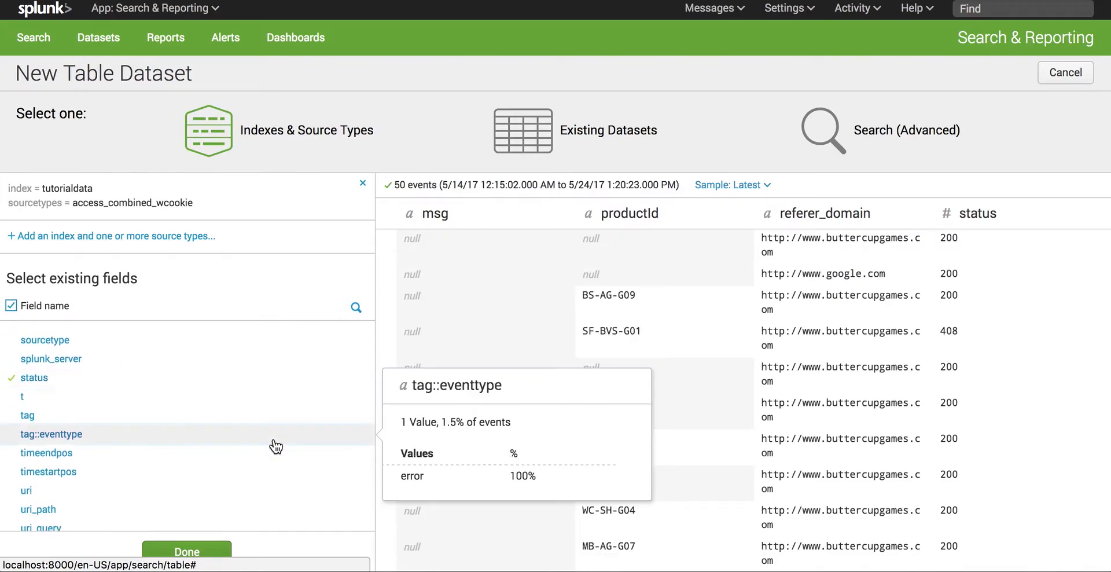
scroll(276, 447, down, 3)
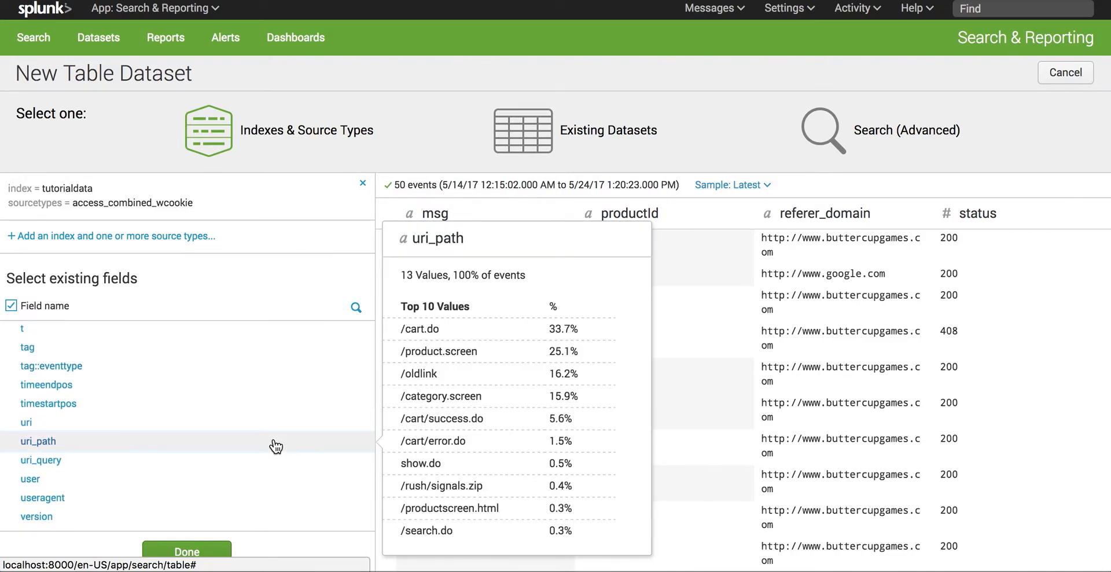
scroll(276, 447, up, 12)
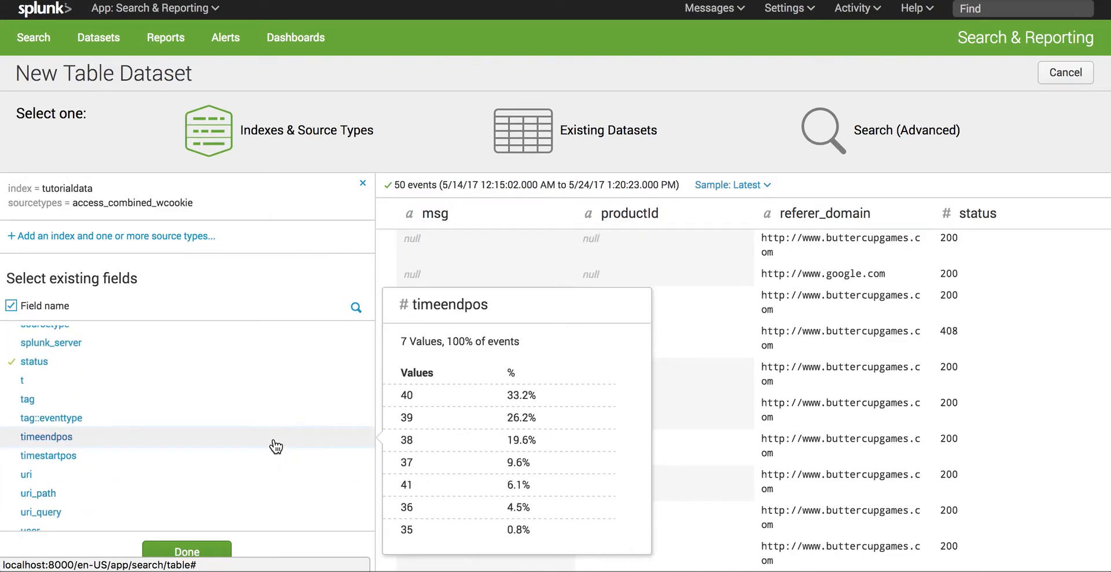
scroll(276, 447, up, 4)
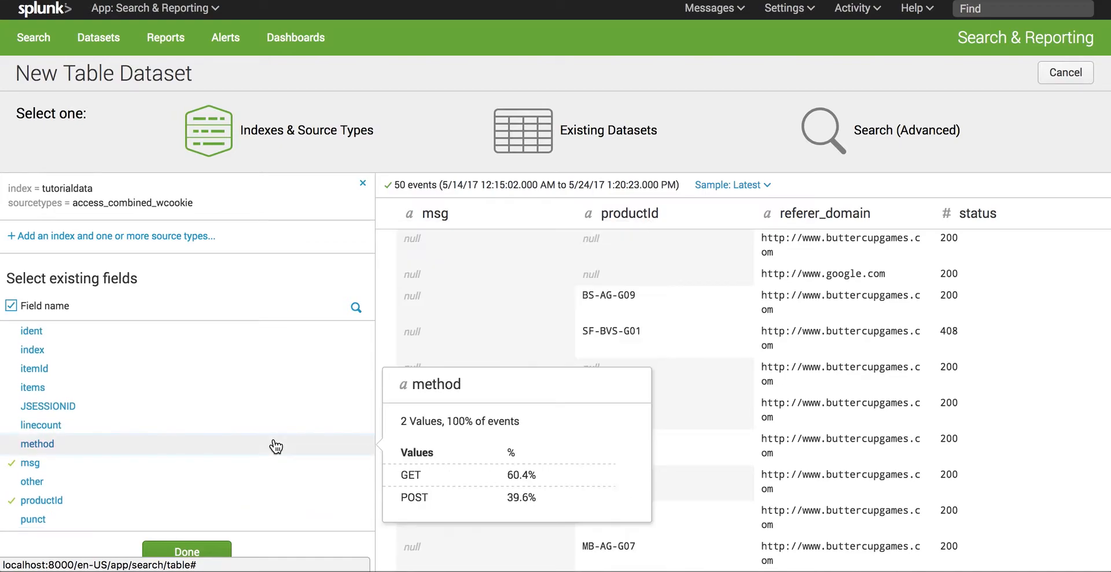
click(218, 550)
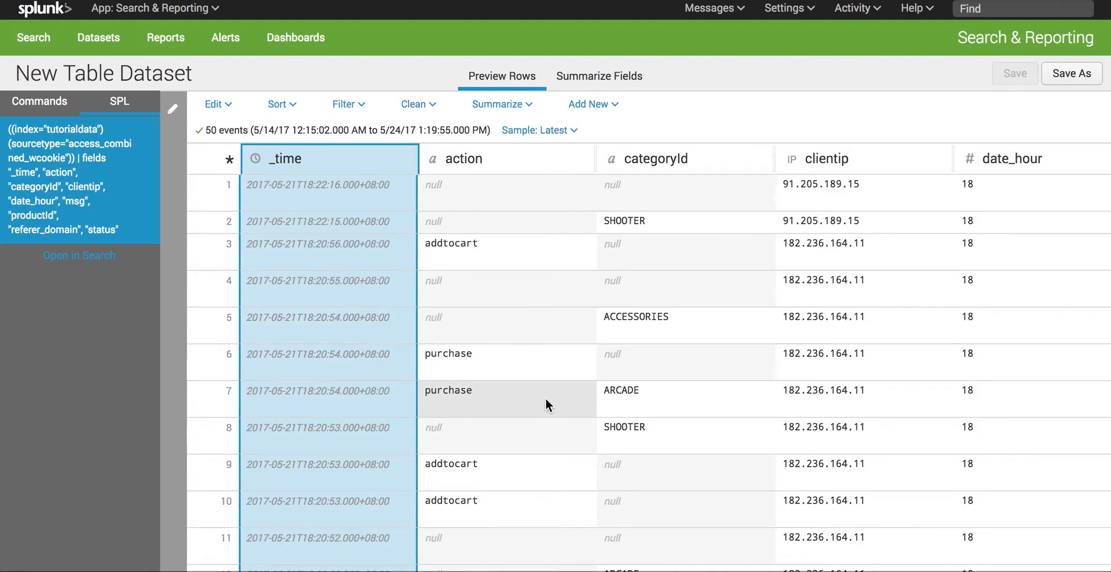
Step: Look across the previewed table columns and show the dataset's command list instead of its SPL
scroll(545, 398, right, 7)
scroll(545, 397, right, 2)
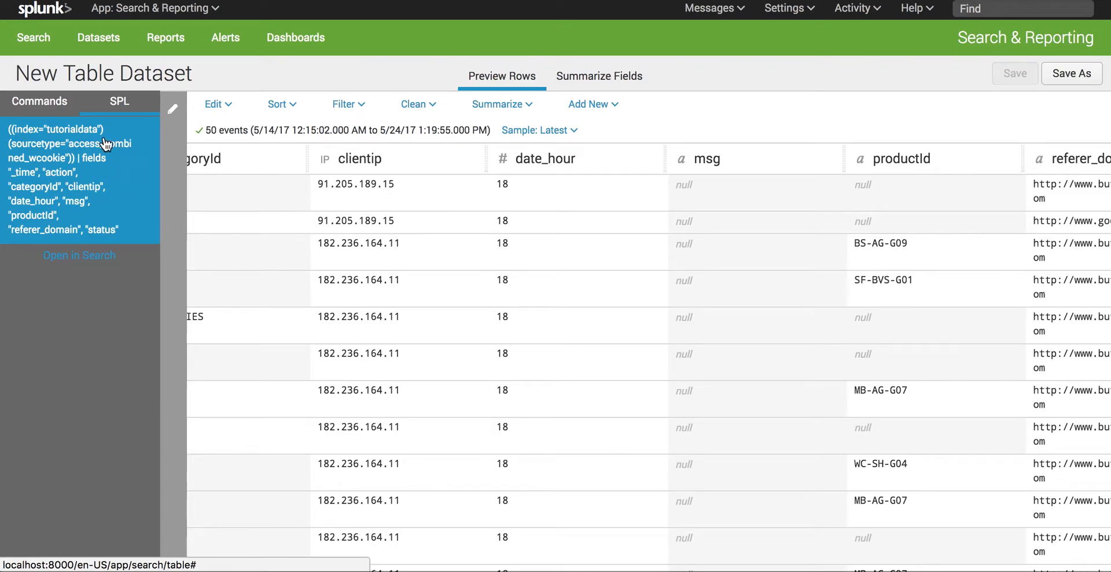
click(55, 103)
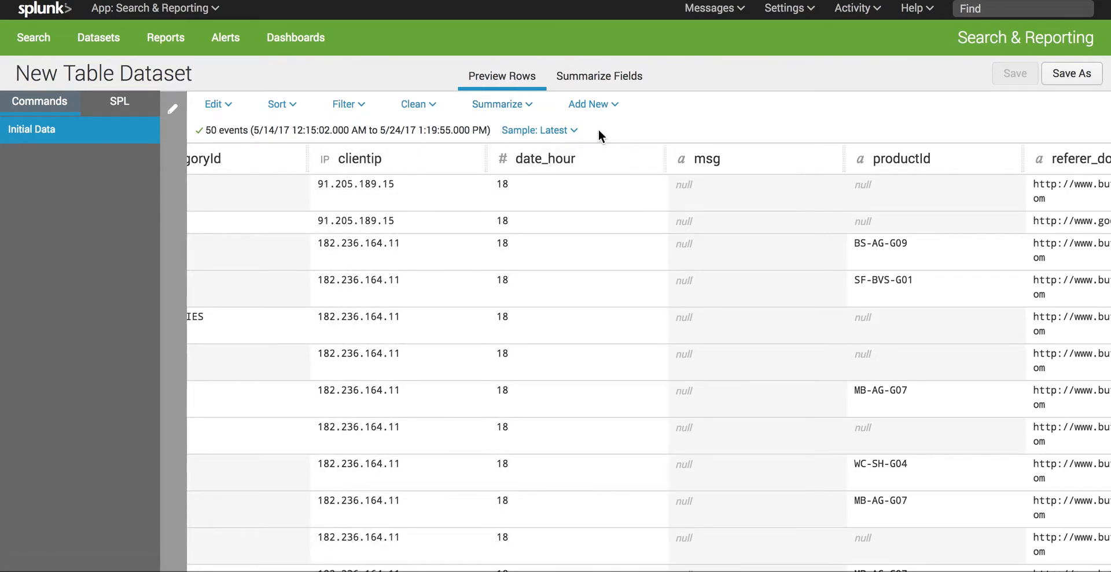
Step: Show the summary of the dataset's fields and check the available event limiting options without changing them
click(616, 82)
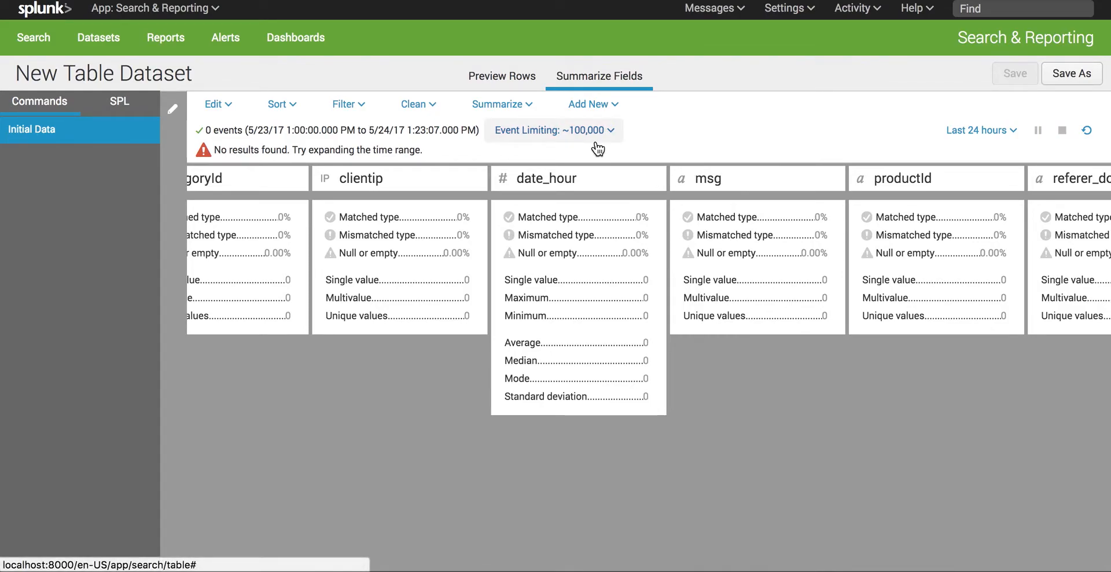
click(596, 143)
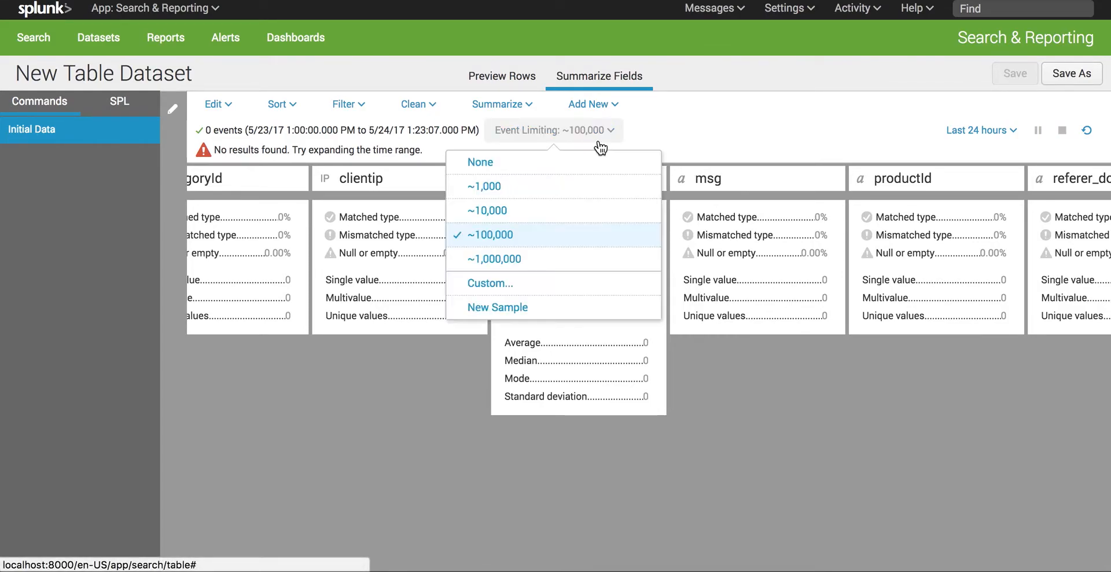
click(644, 130)
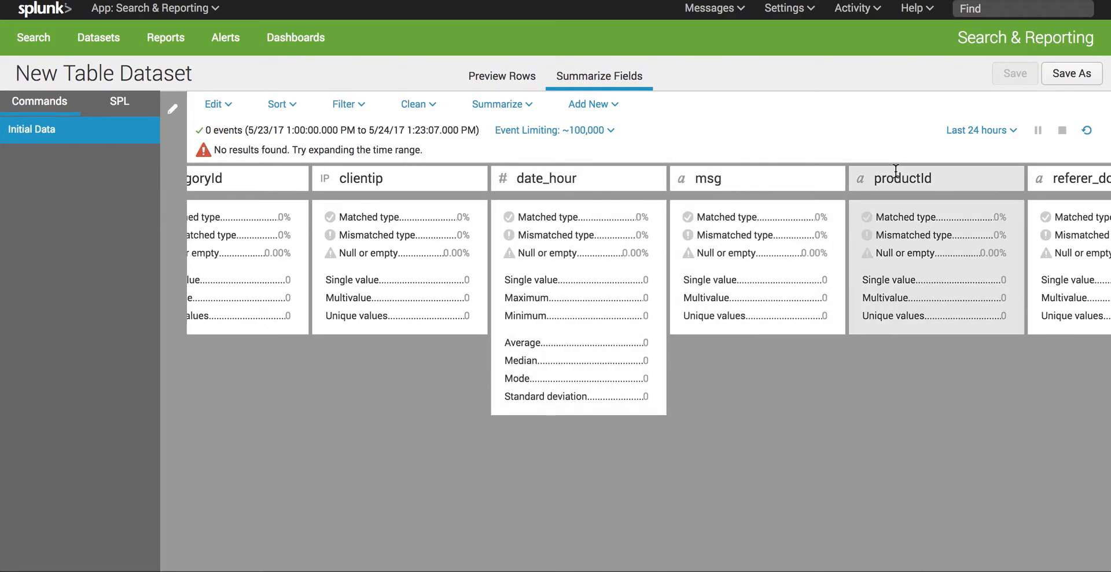
Step: Set the dataset's time range to All time and look back to the action field's summary
click(999, 139)
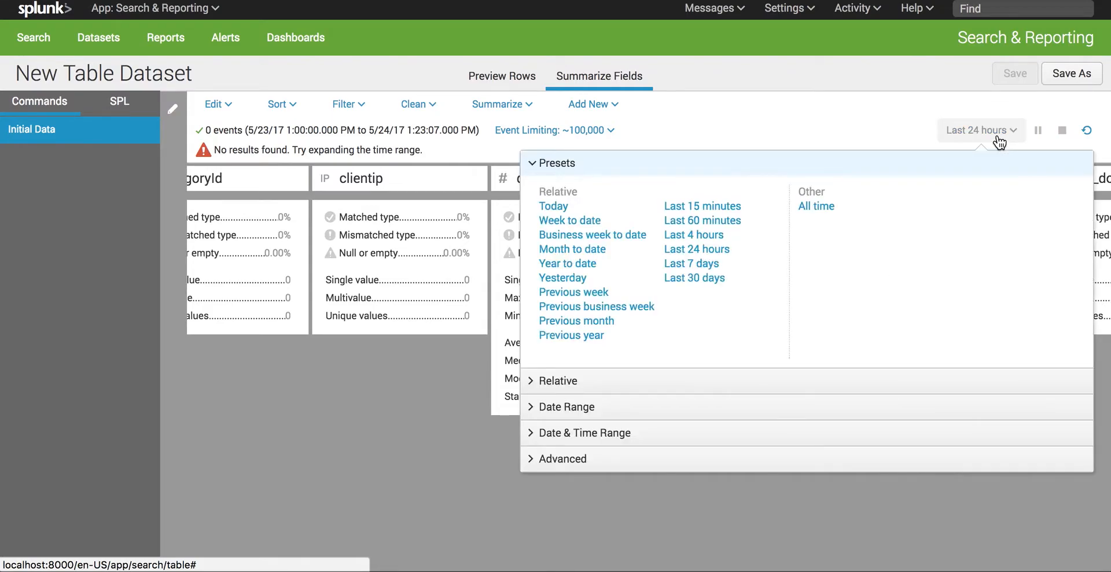
click(825, 206)
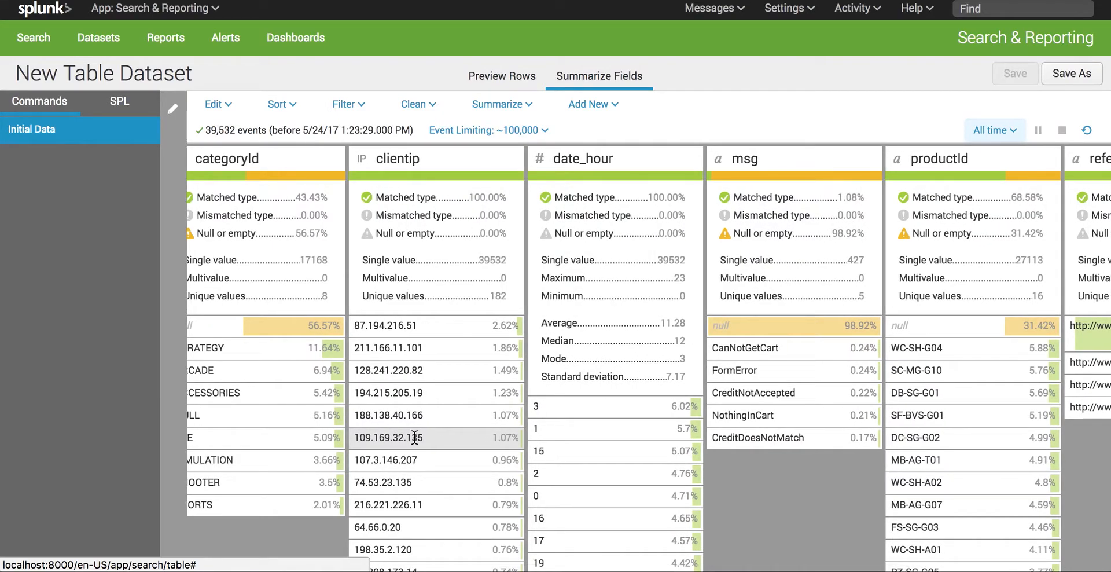
scroll(415, 437, left, 3)
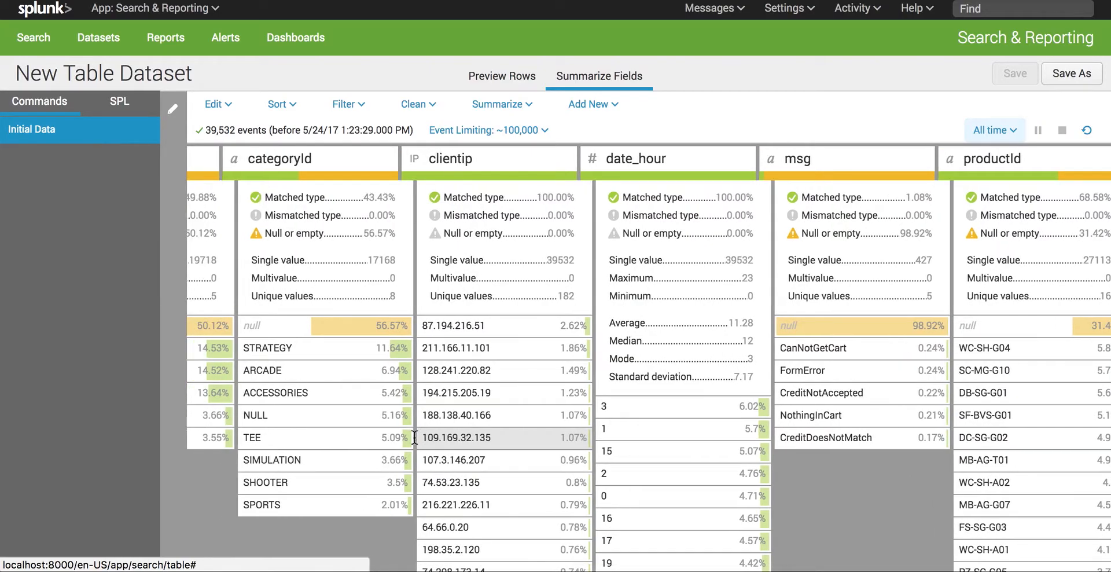
scroll(415, 437, left, 3)
scroll(414, 437, left, 3)
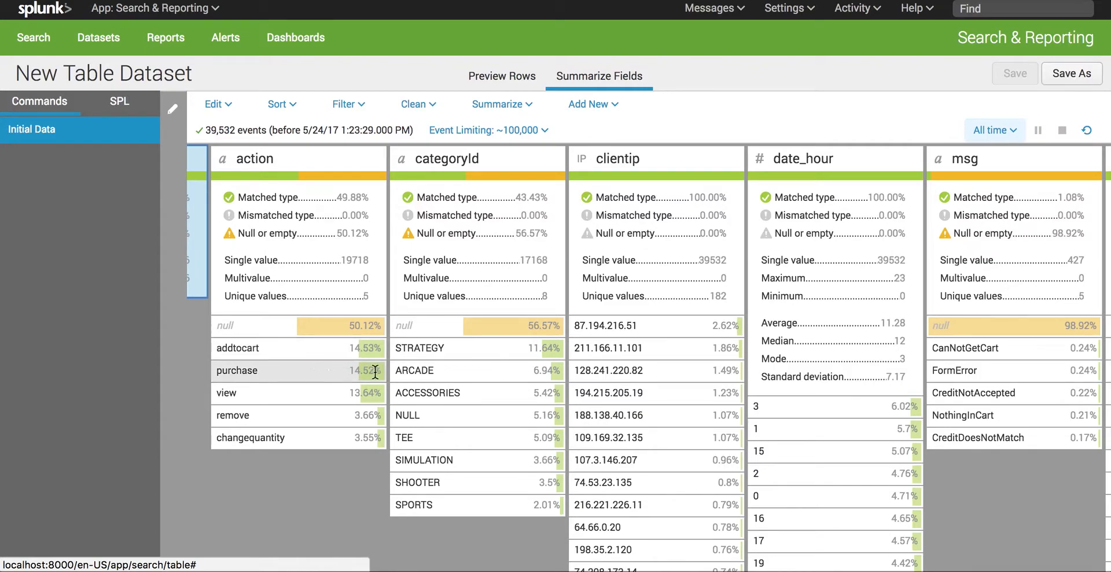
Step: Examine the value distributions and statistics in the field summaries from categoryId through status and back to _time
scroll(488, 363, right, 5)
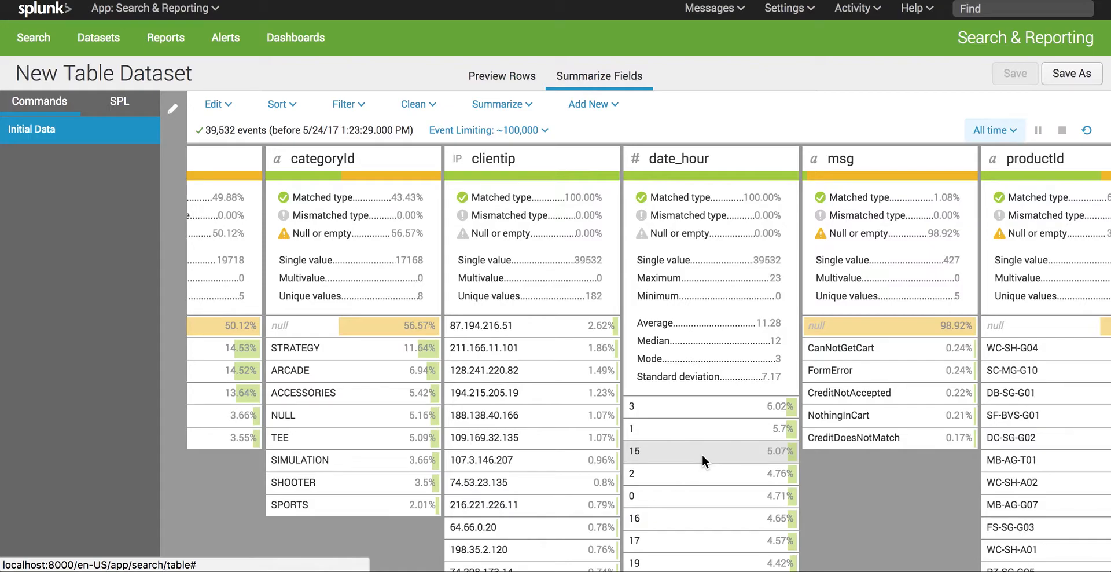
scroll(703, 454, right, 2)
scroll(702, 454, down, 1)
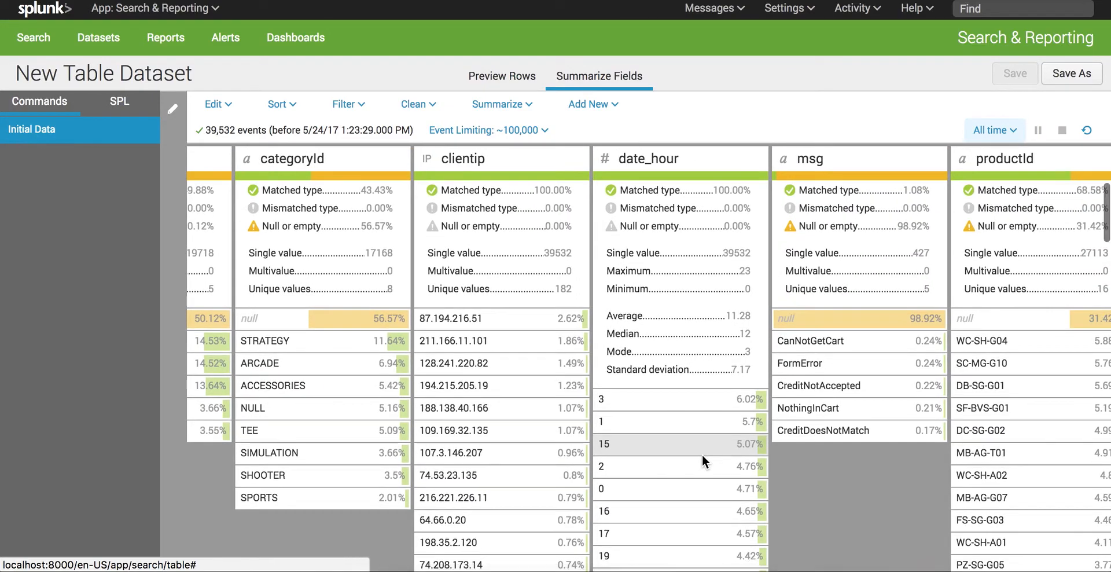
scroll(702, 453, right, 5)
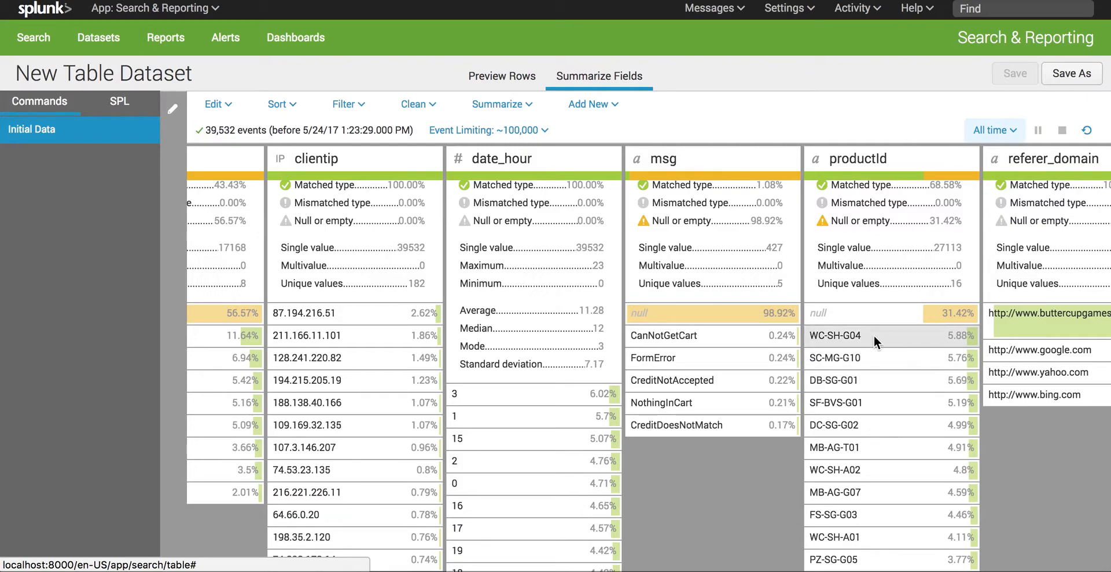
scroll(874, 335, right, 6)
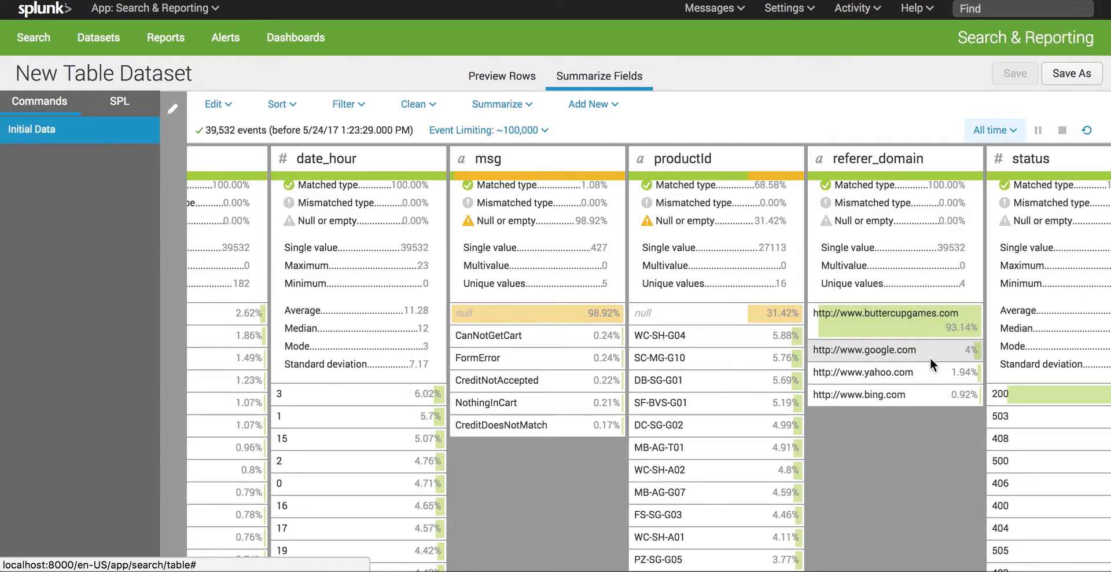
scroll(929, 358, right, 2)
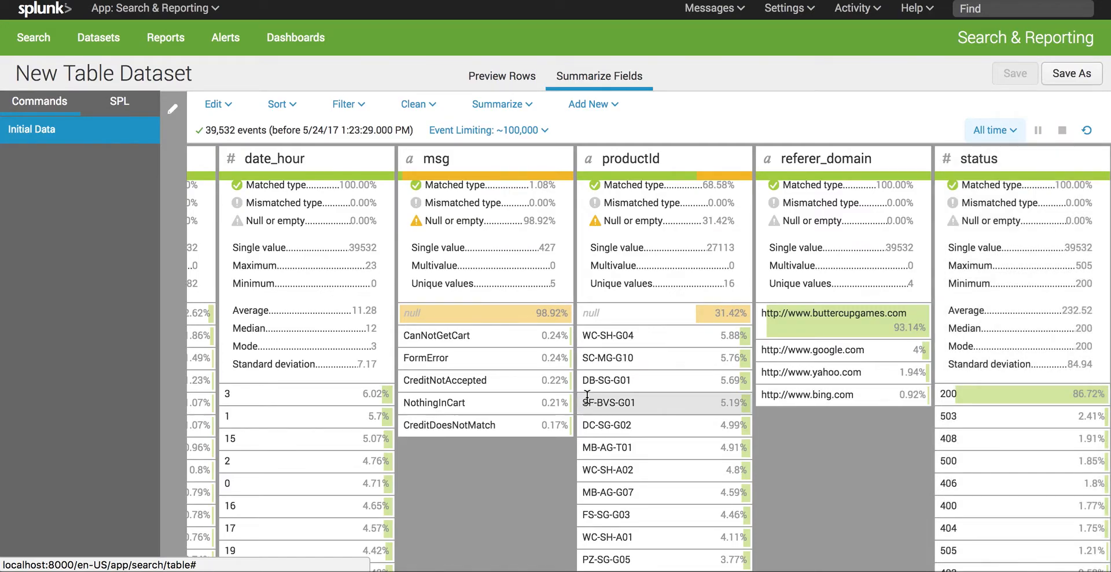
scroll(587, 397, left, 12)
scroll(586, 397, left, 5)
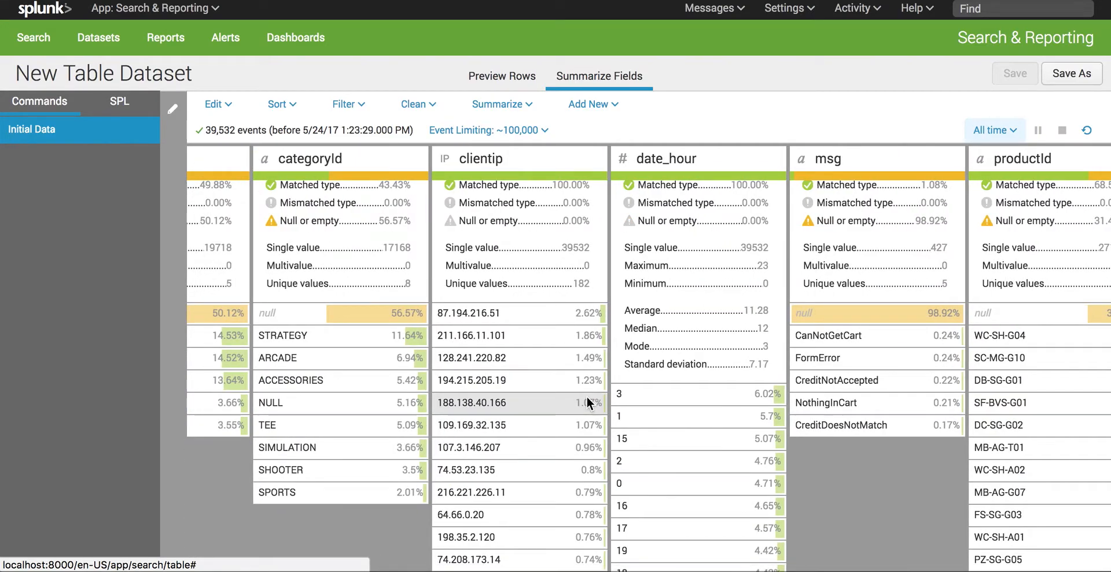
scroll(586, 397, left, 5)
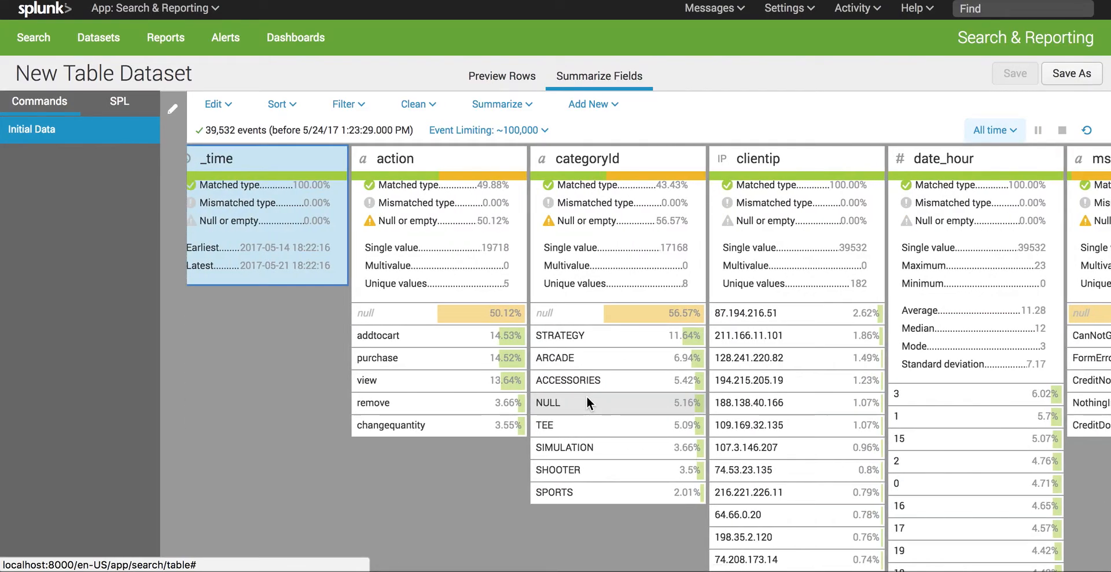
scroll(450, 326, up, 1)
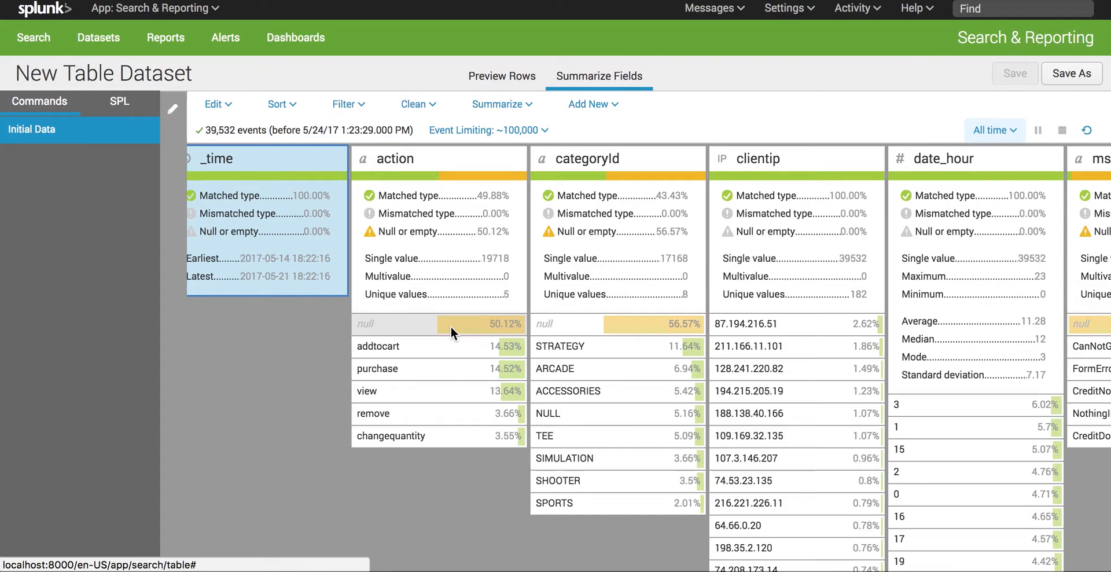
Step: Filter the dataset to events whose action field equals purchase
click(415, 363)
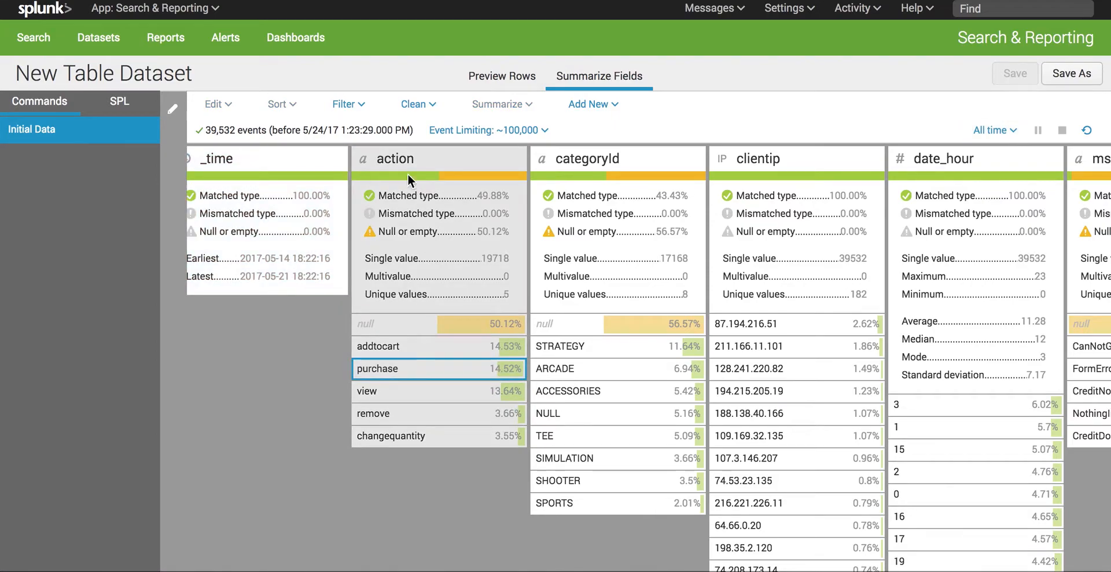
click(353, 105)
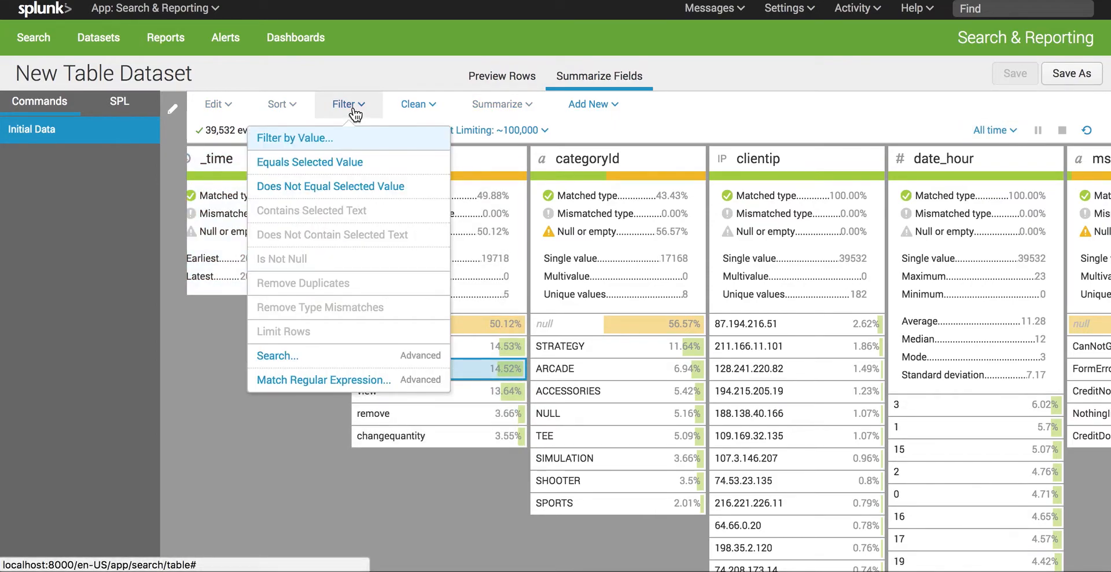
click(317, 164)
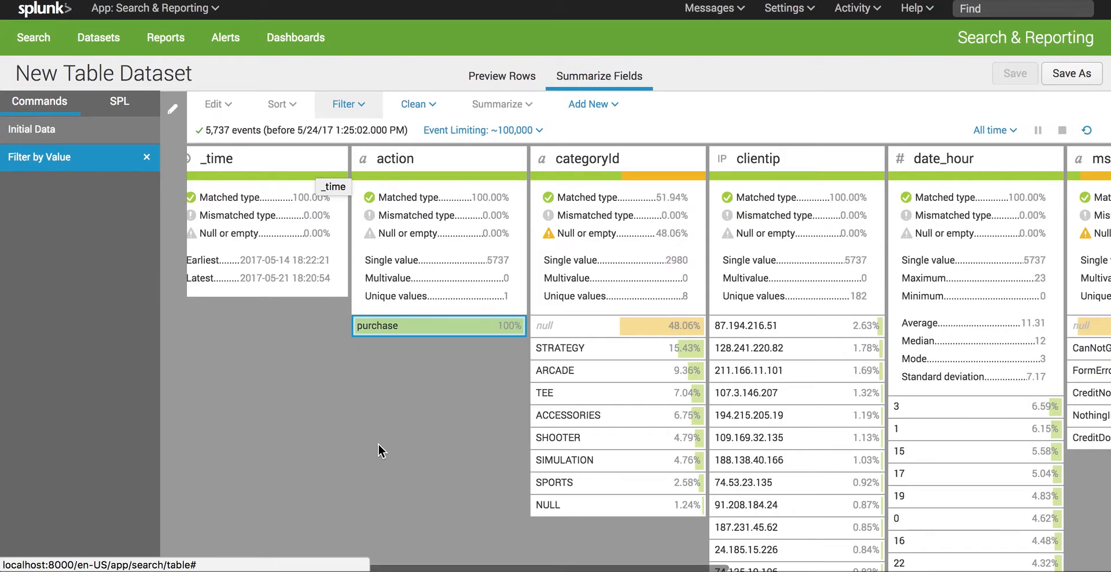
Step: Filter out the events whose categoryId value is null
scroll(460, 439, right, 3)
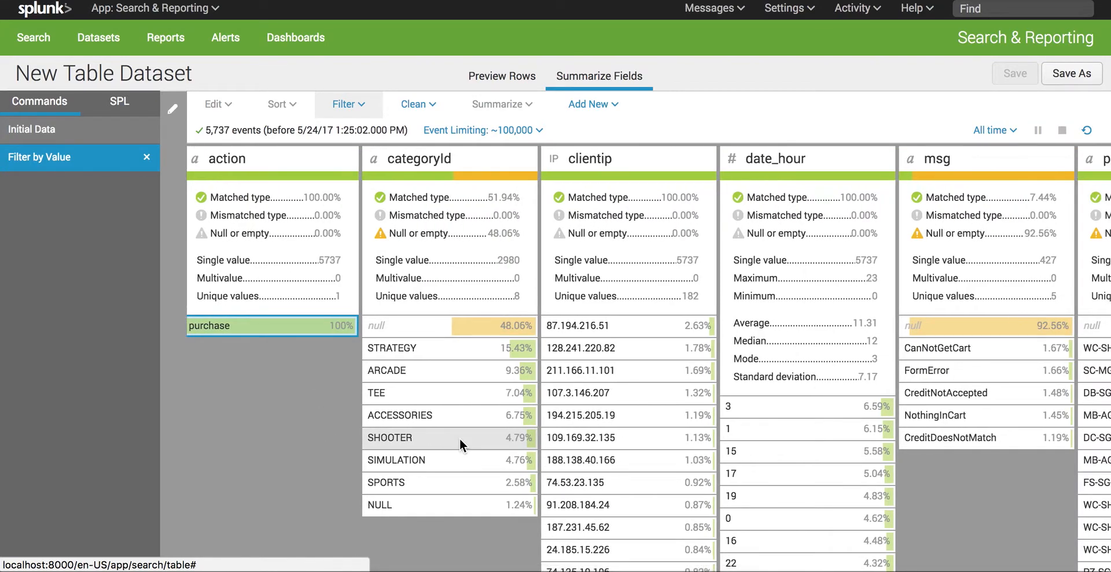
scroll(459, 439, right, 3)
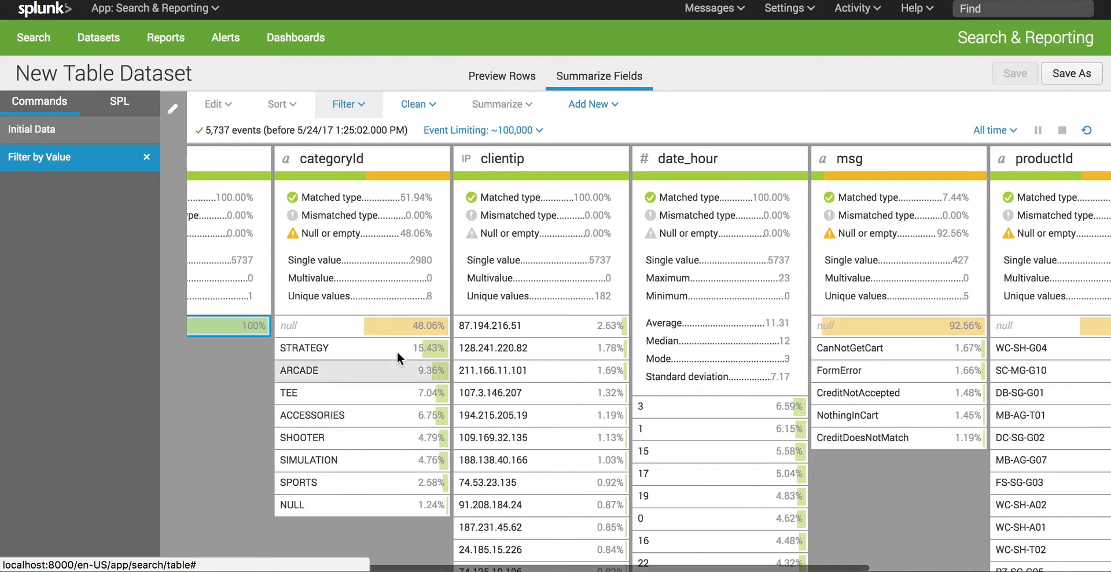
click(376, 330)
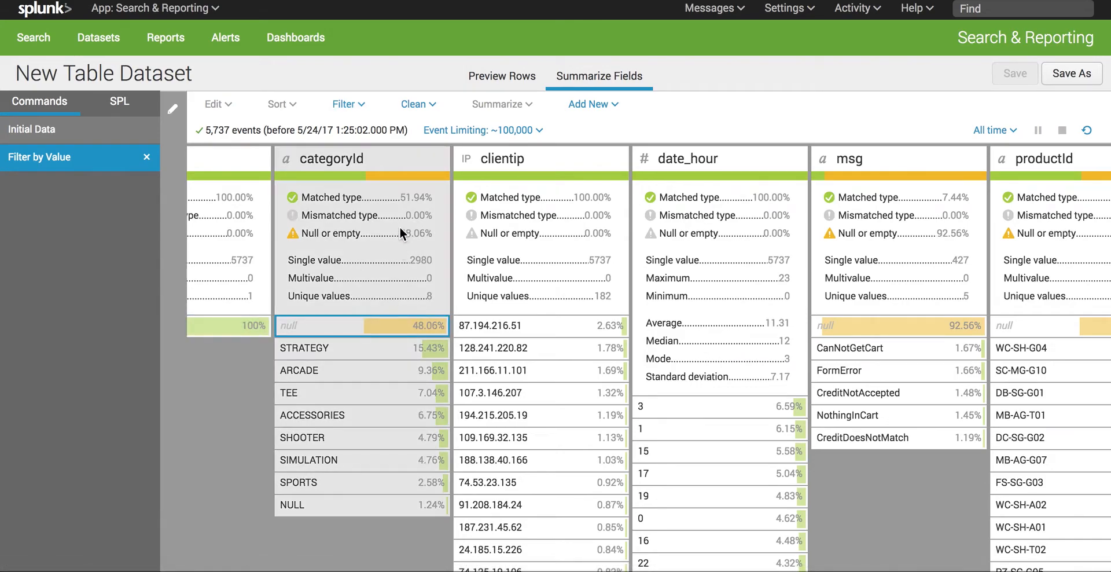
click(358, 110)
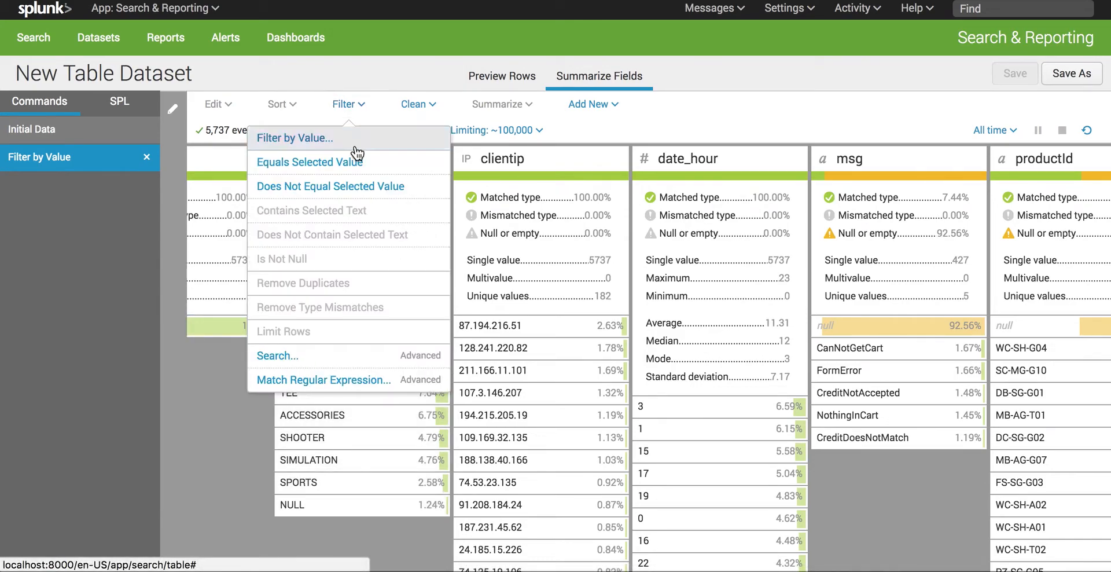
click(390, 186)
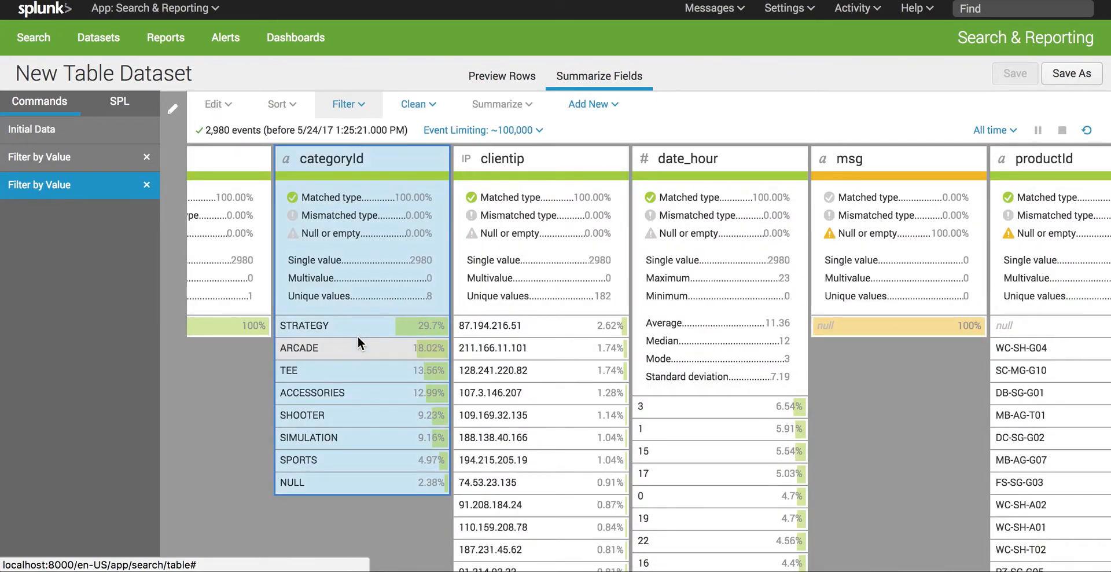
Step: Check the null entries in the msg and productId summaries and look on to the status field
scroll(357, 336, right, 5)
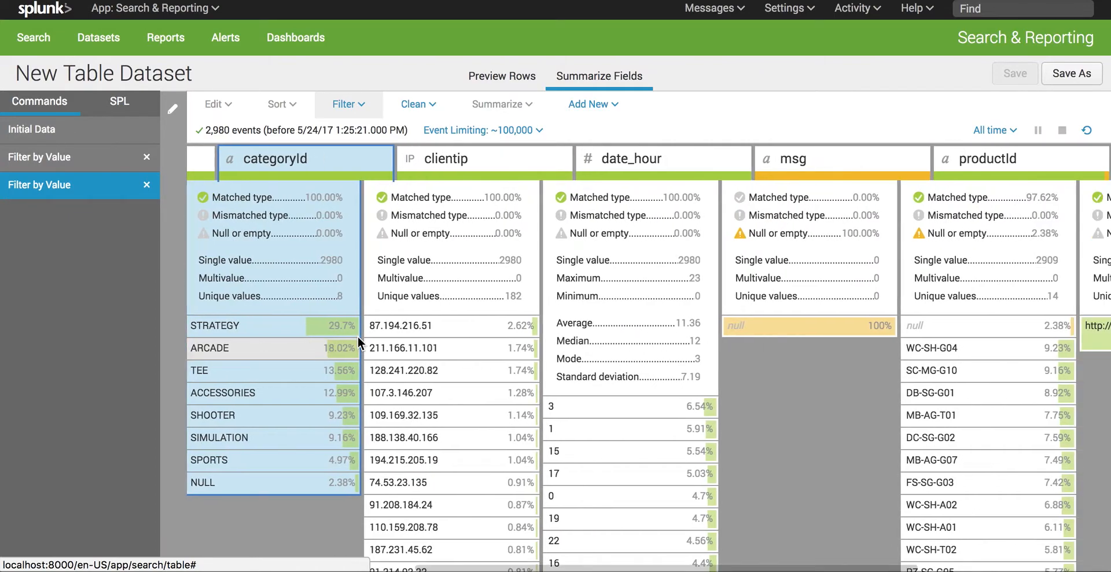
scroll(357, 336, right, 1)
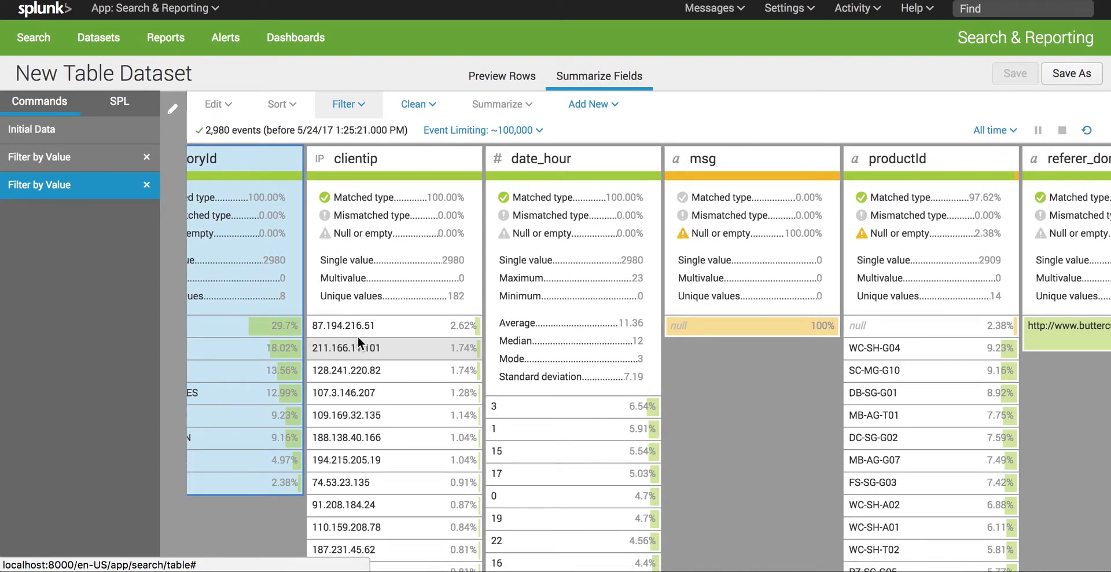
scroll(357, 335, right, 1)
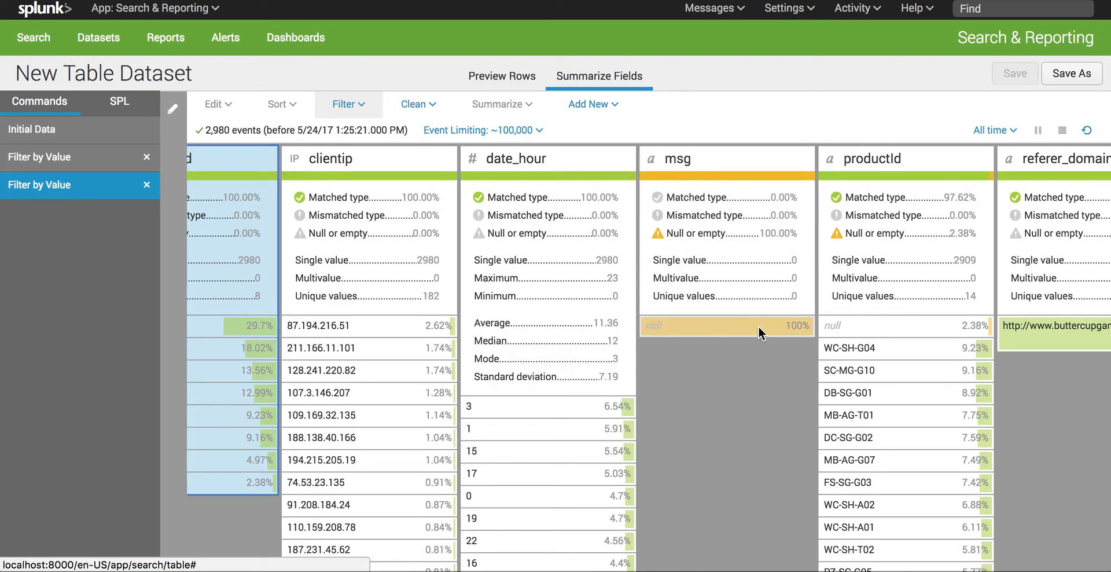
click(875, 324)
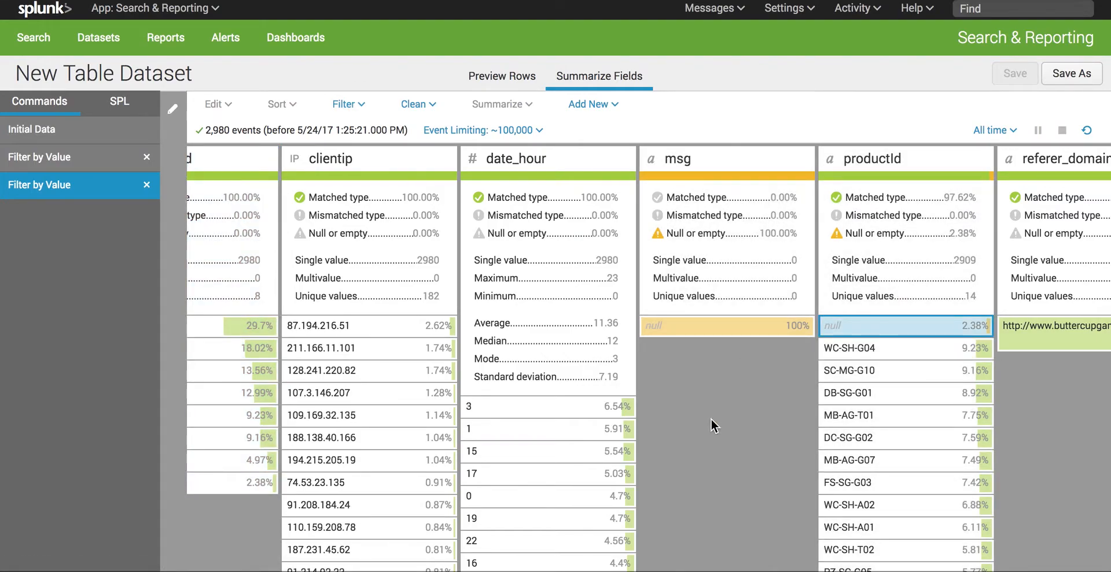
scroll(710, 418, right, 5)
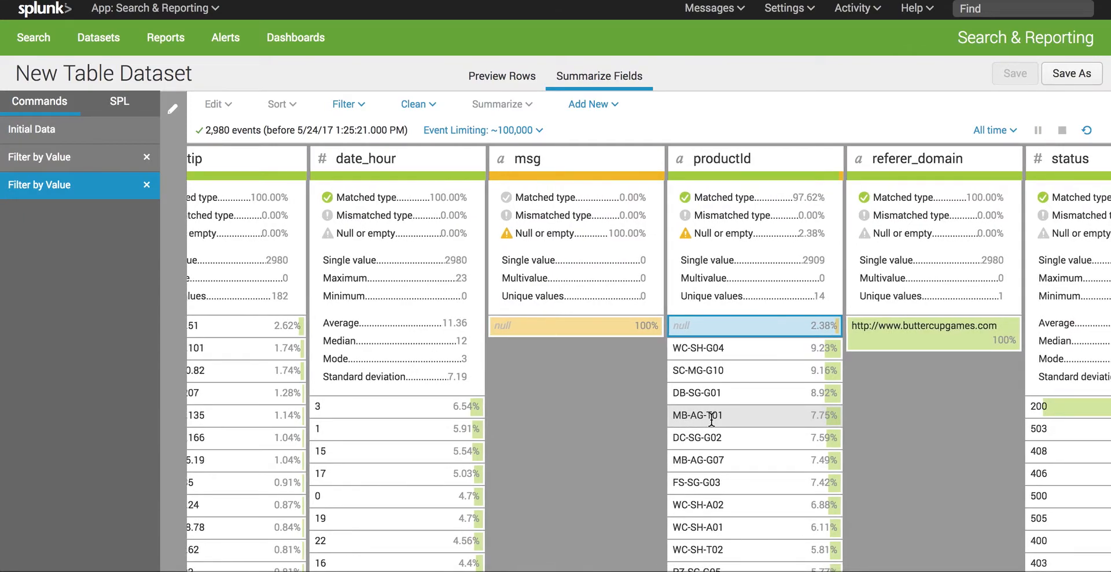
scroll(711, 418, right, 3)
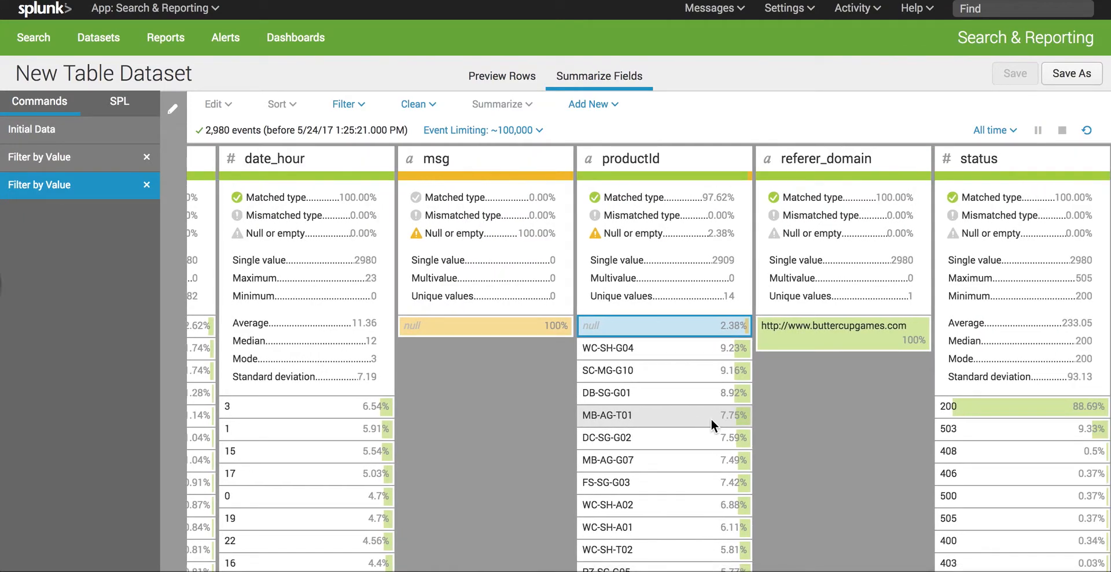
Step: Filter the dataset to events whose status field equals 200
click(1004, 406)
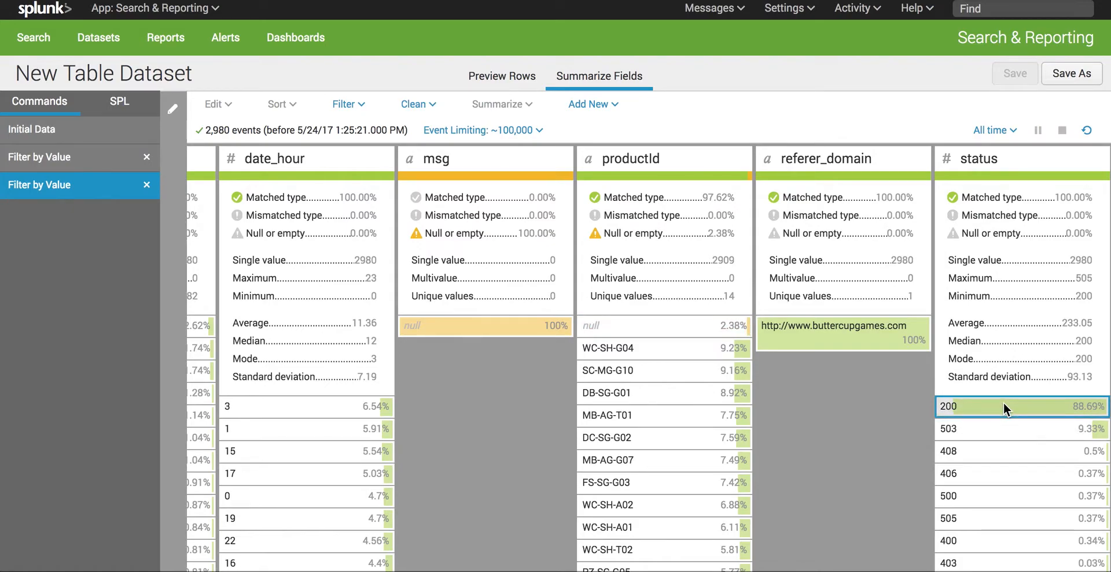
click(357, 113)
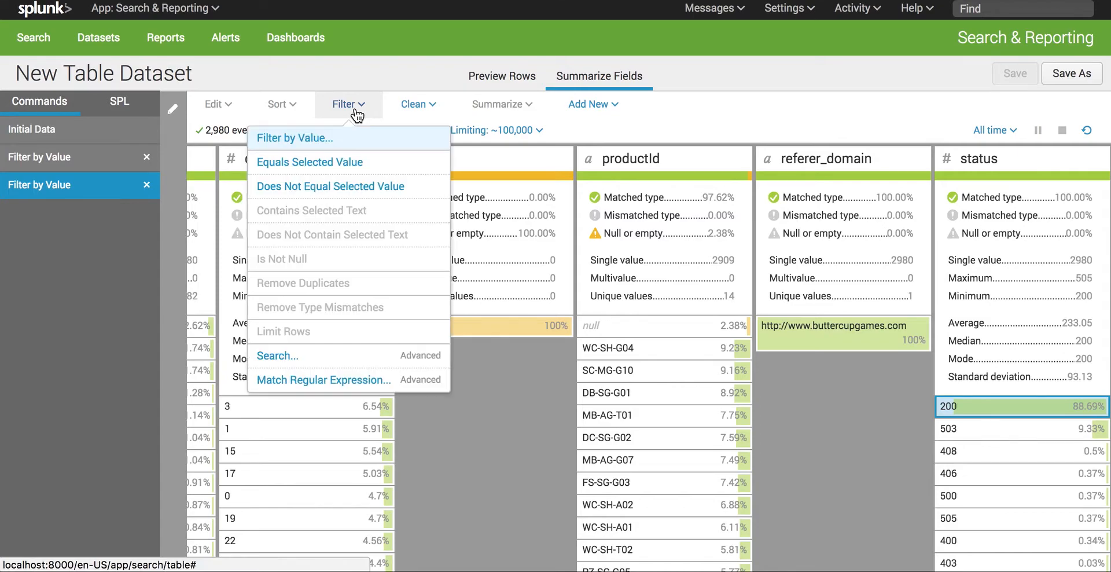
click(315, 163)
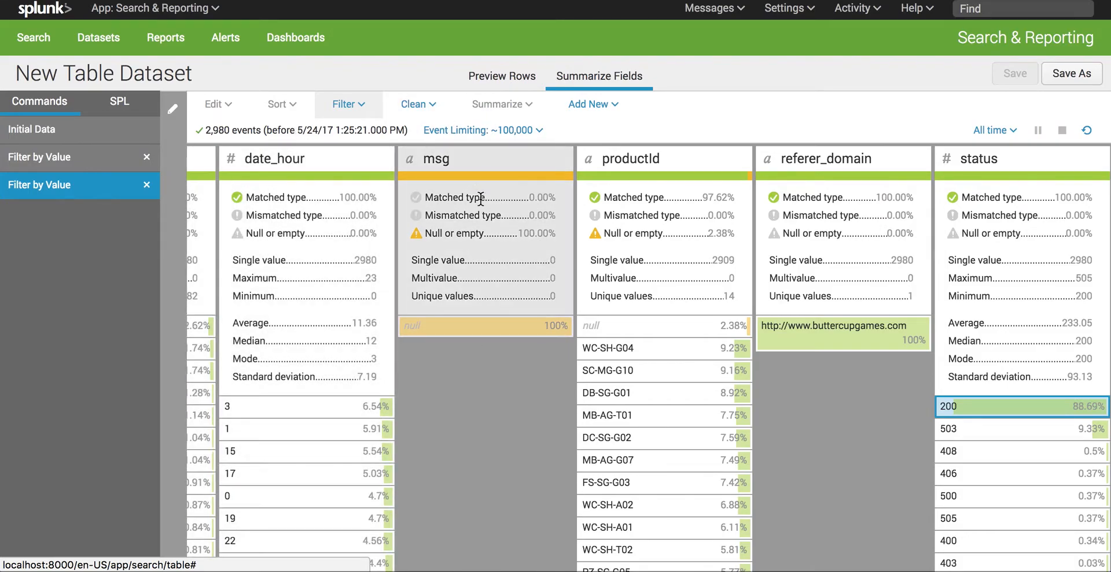
click(351, 104)
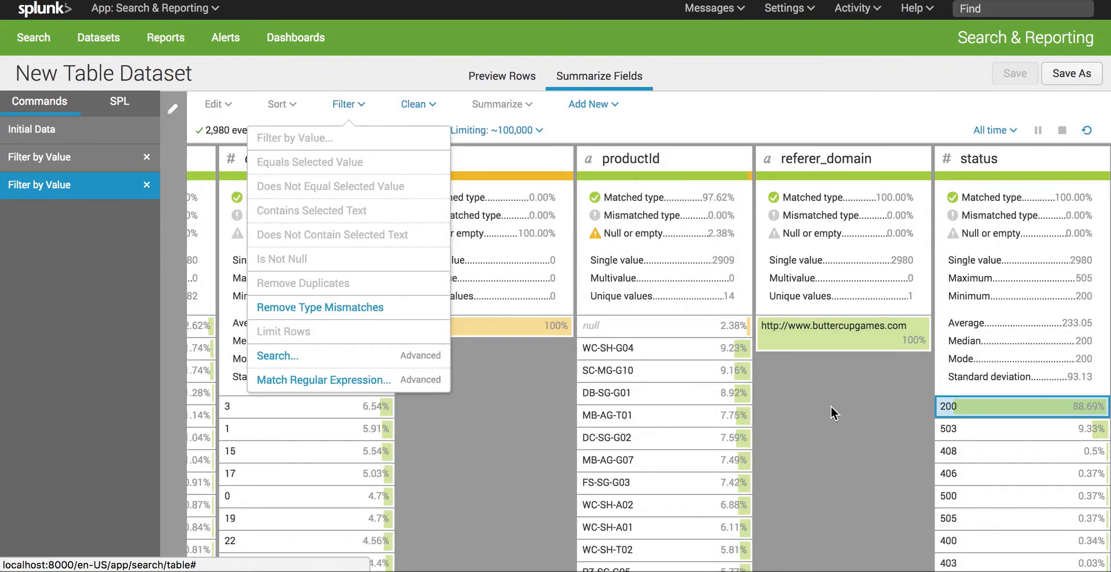
click(982, 407)
click(364, 109)
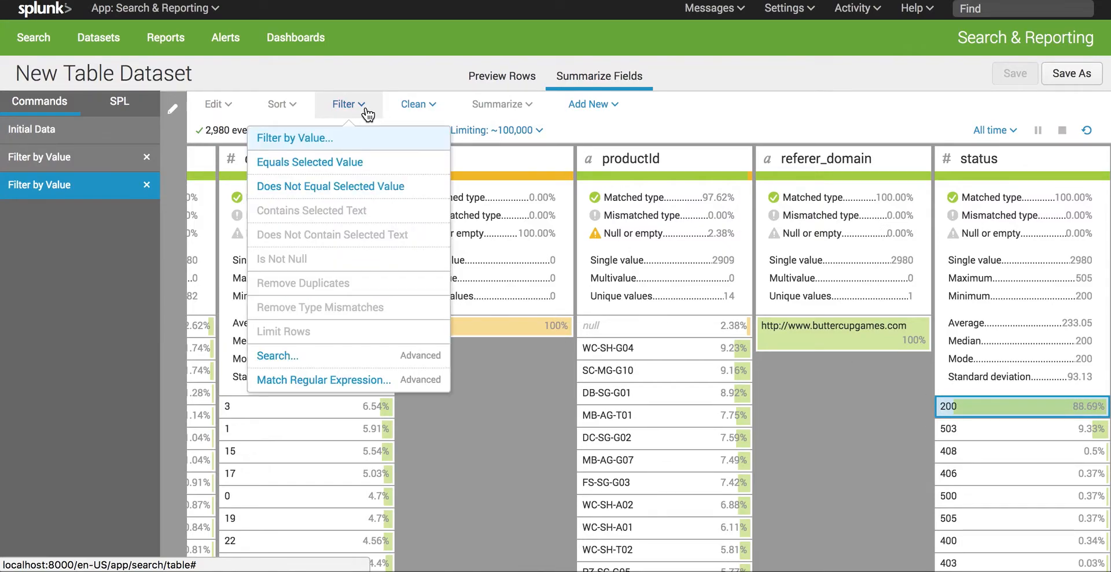
click(352, 169)
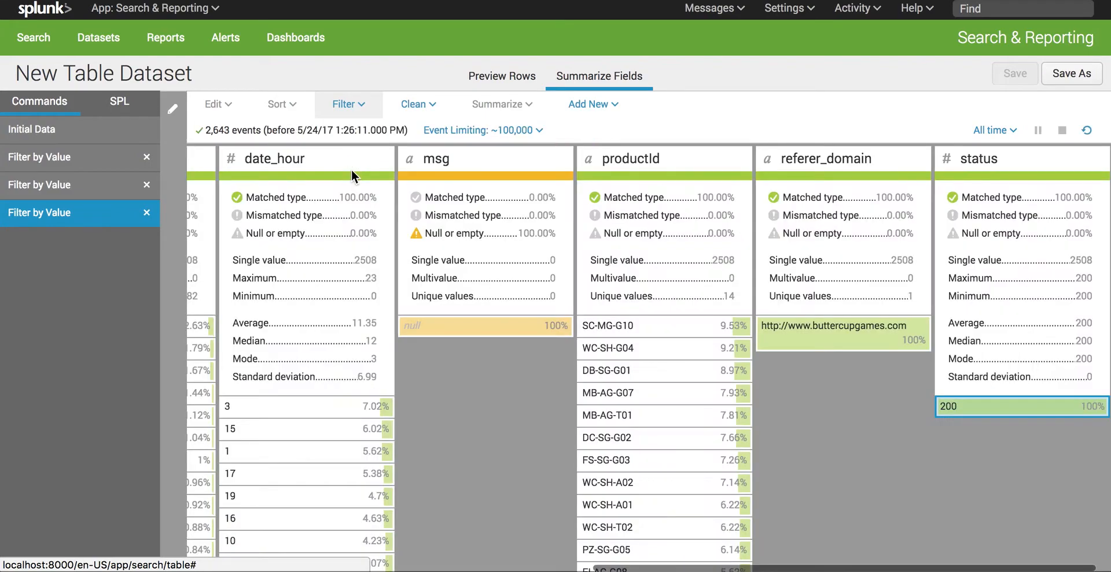
Step: Look back across the filtered field summaries from status to categoryId
scroll(499, 420, left, 2)
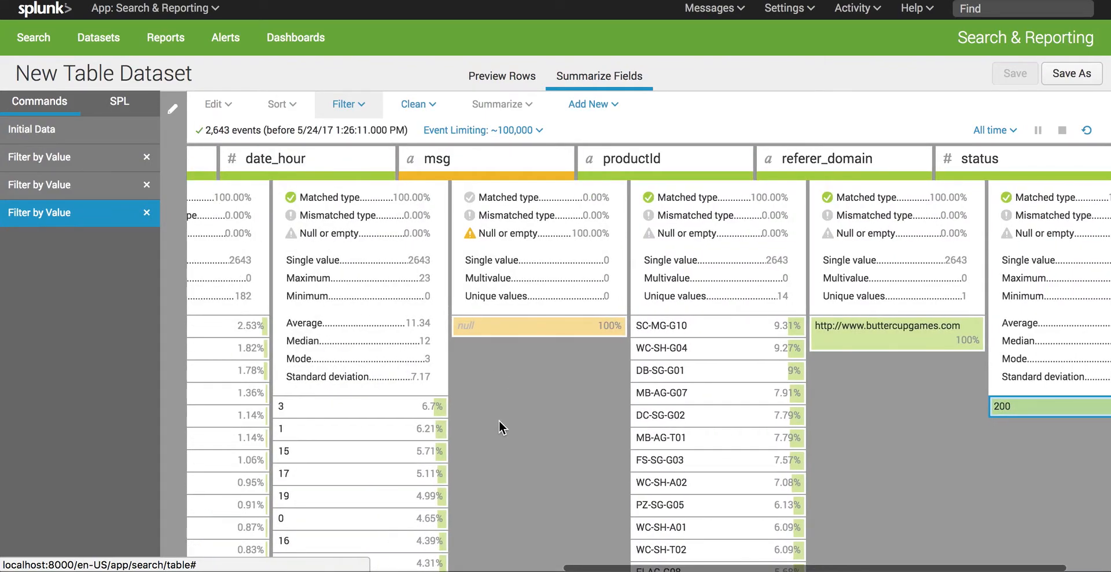
scroll(498, 420, left, 5)
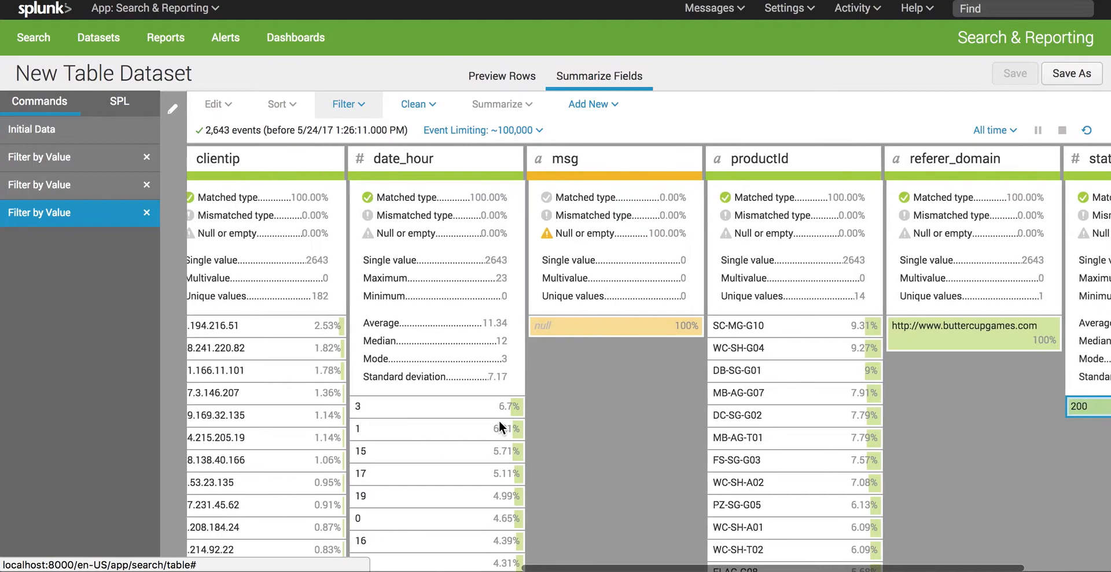
scroll(499, 420, left, 5)
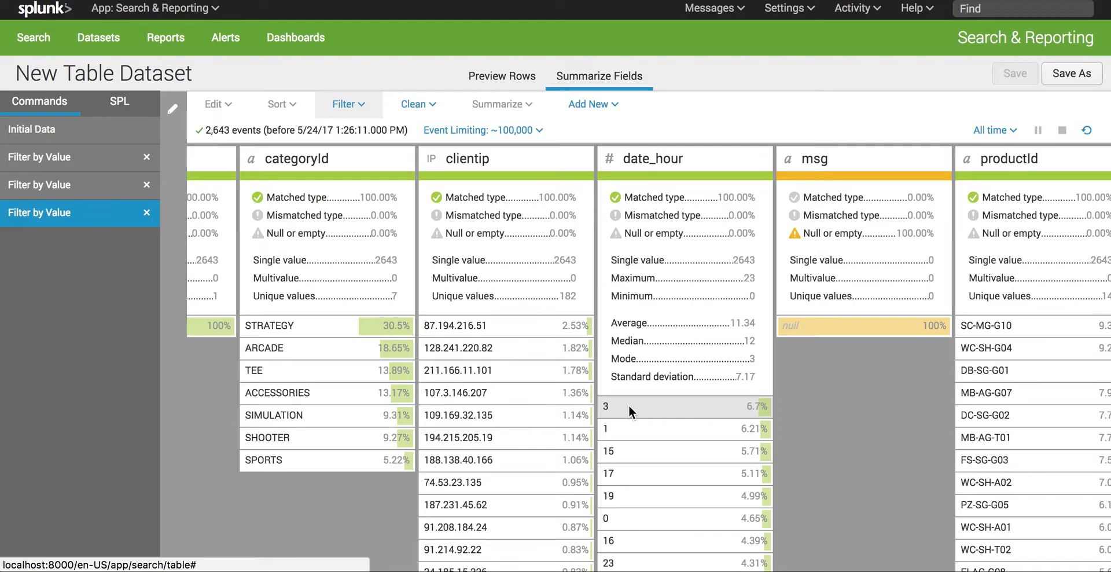
Step: Show the SPL behind the dataset's commands and look across the filtered field summaries from categoryId to referer_domain
scroll(362, 356, left, 2)
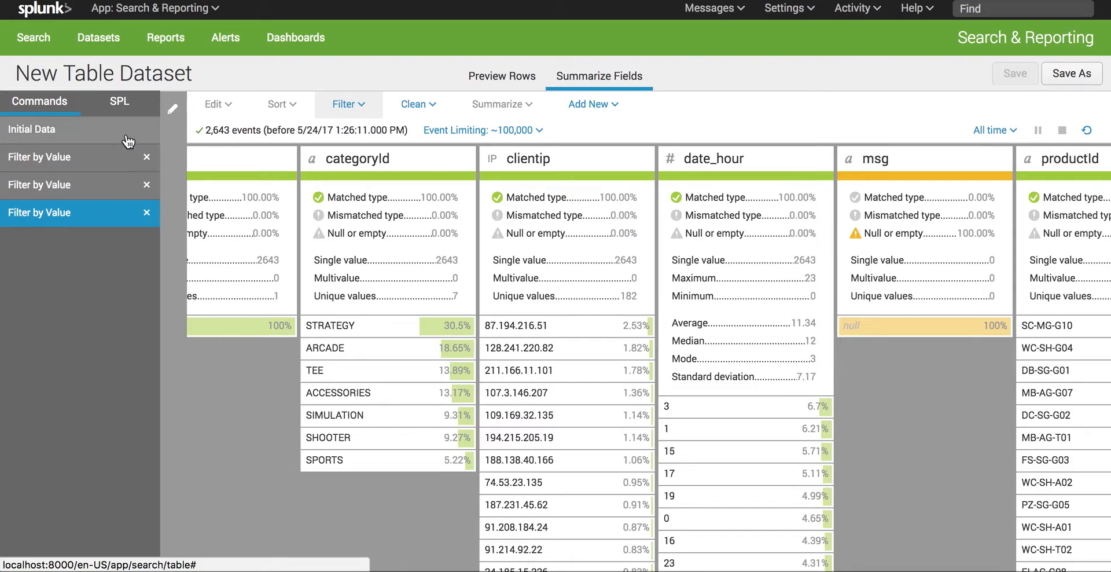
click(130, 102)
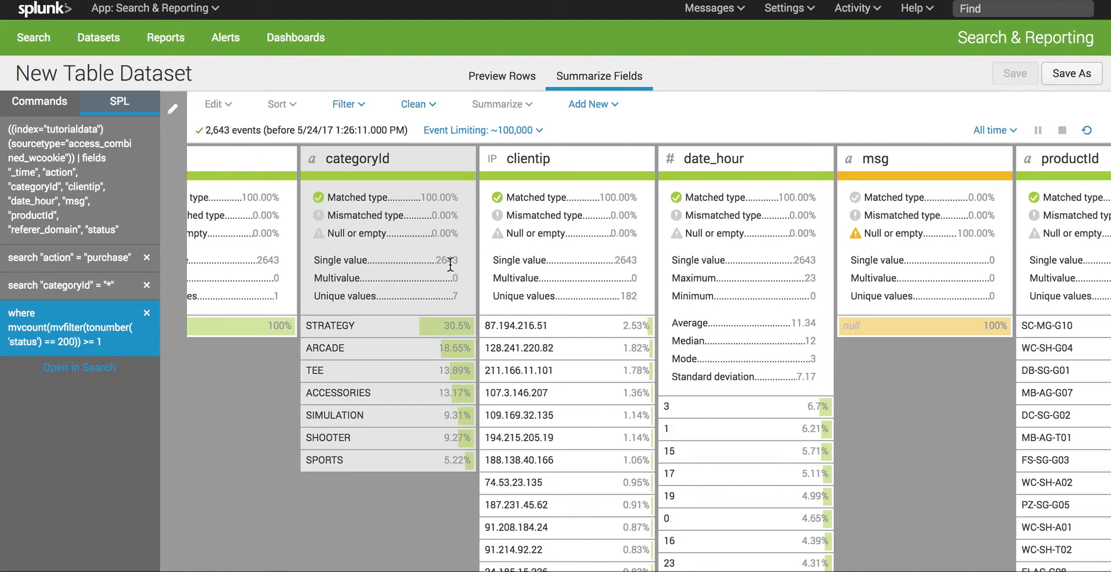
scroll(510, 284, right, 2)
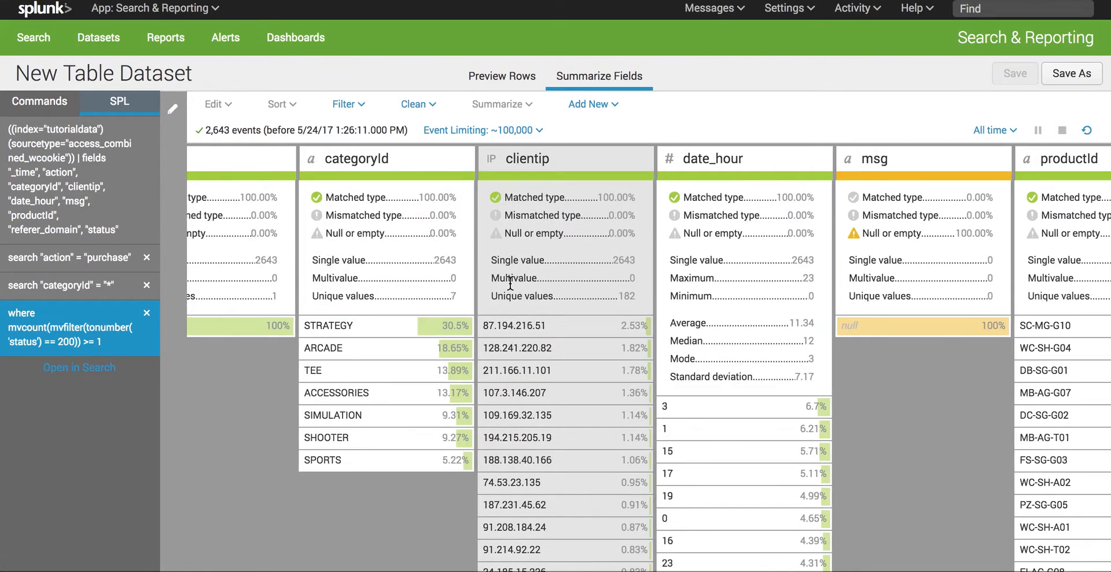
scroll(510, 284, right, 5)
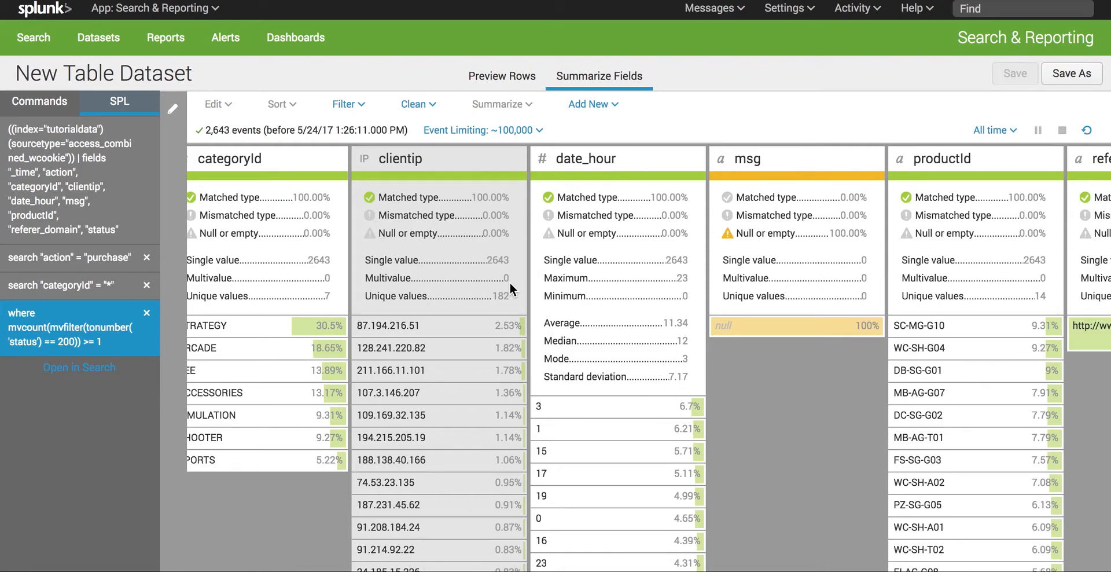
scroll(510, 283, right, 4)
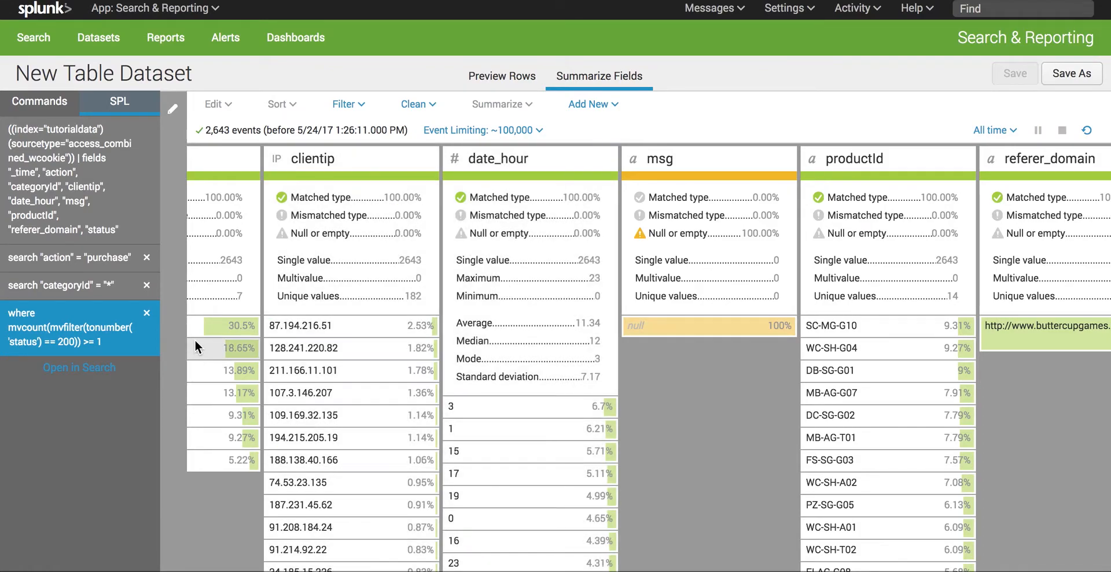
Step: Replace the status filter with one that excludes status 200, and look over the field summaries of the failed purchases
click(152, 314)
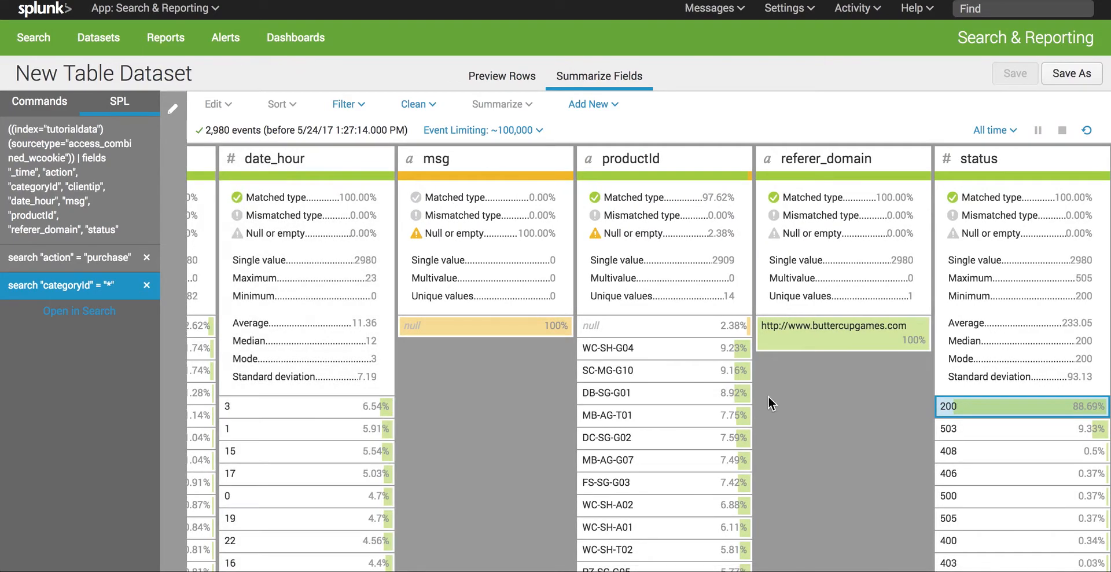
click(348, 104)
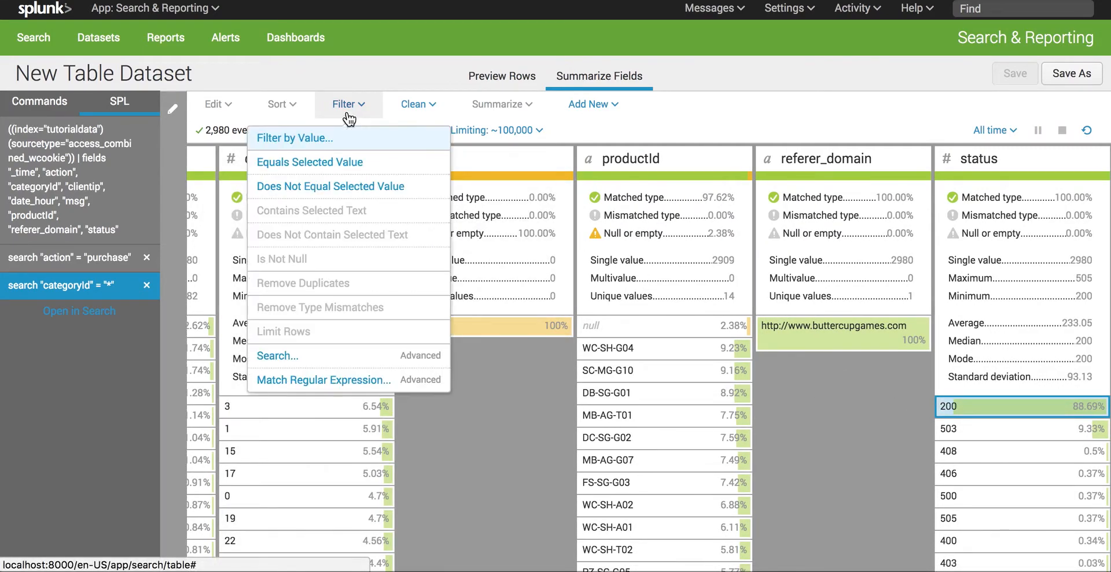
click(321, 185)
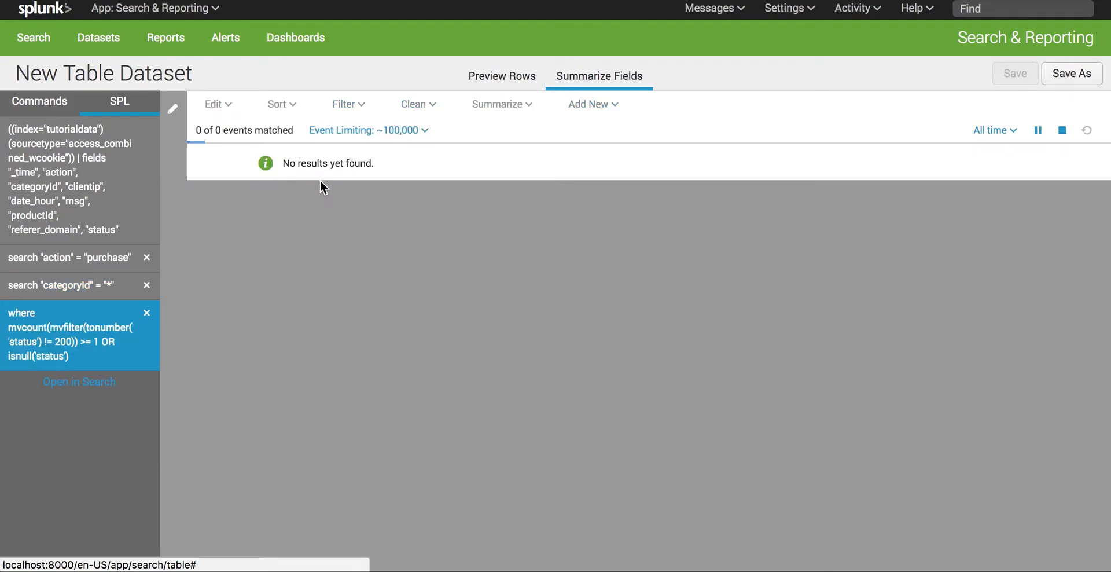
scroll(313, 343, left, 1)
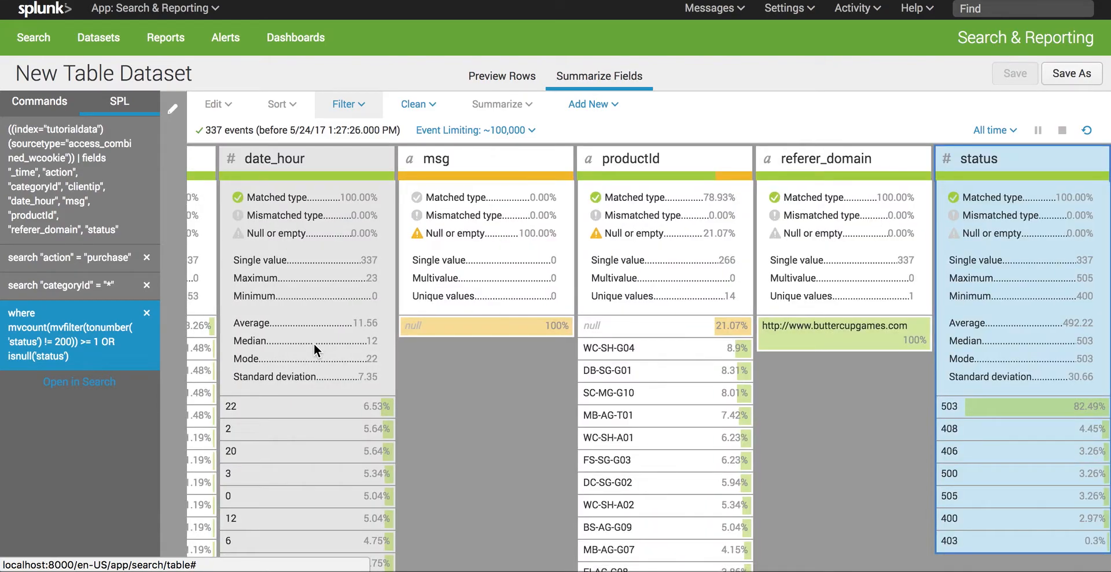
scroll(313, 343, left, 4)
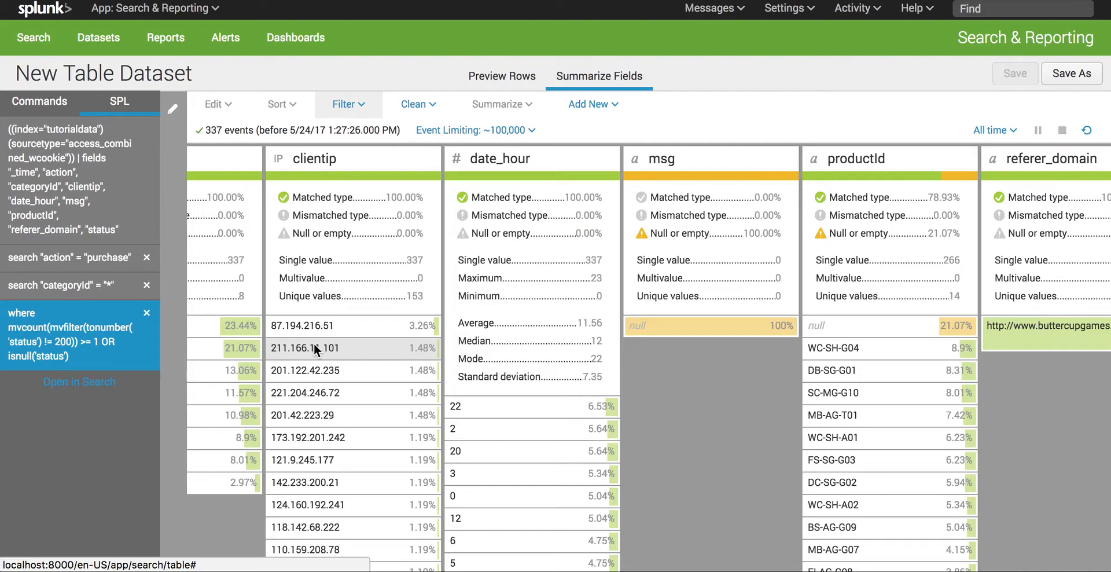
scroll(313, 342, right, 3)
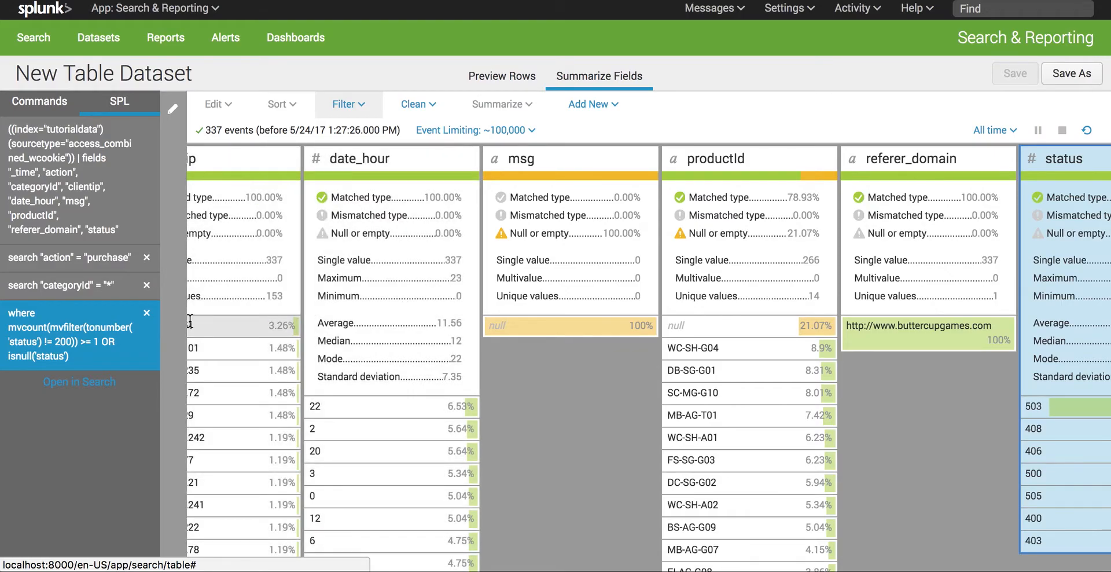
Step: Remove the status, categoryId and action filters so that only the initial data command is left
click(148, 317)
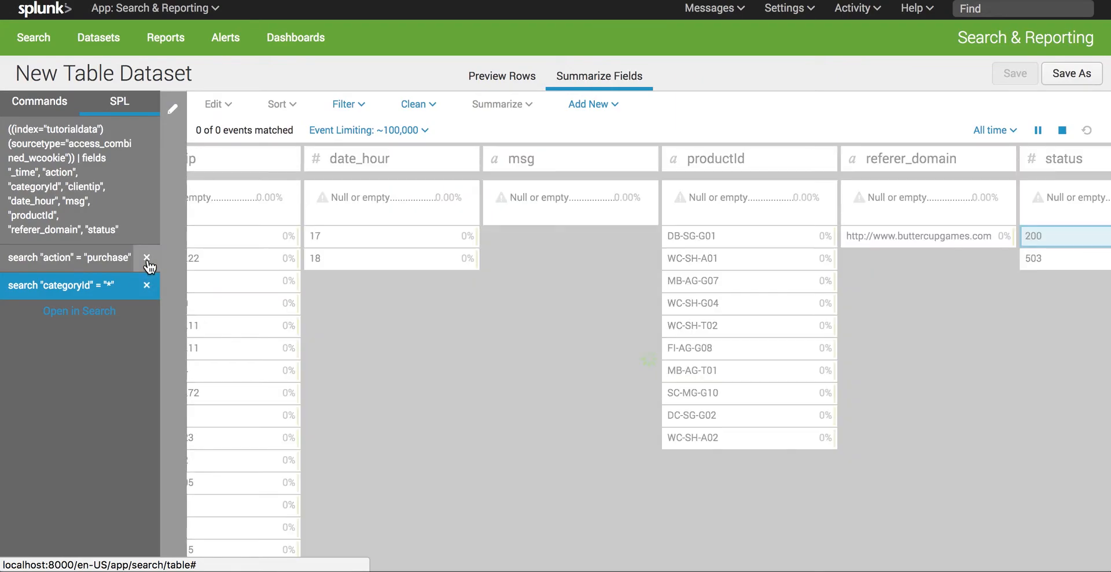
click(147, 259)
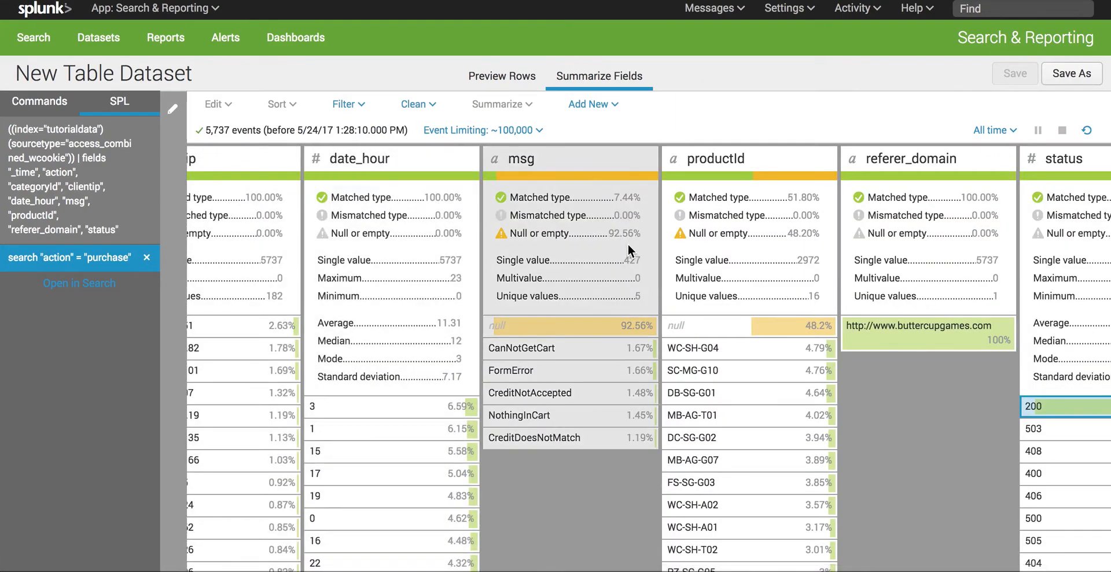
click(147, 258)
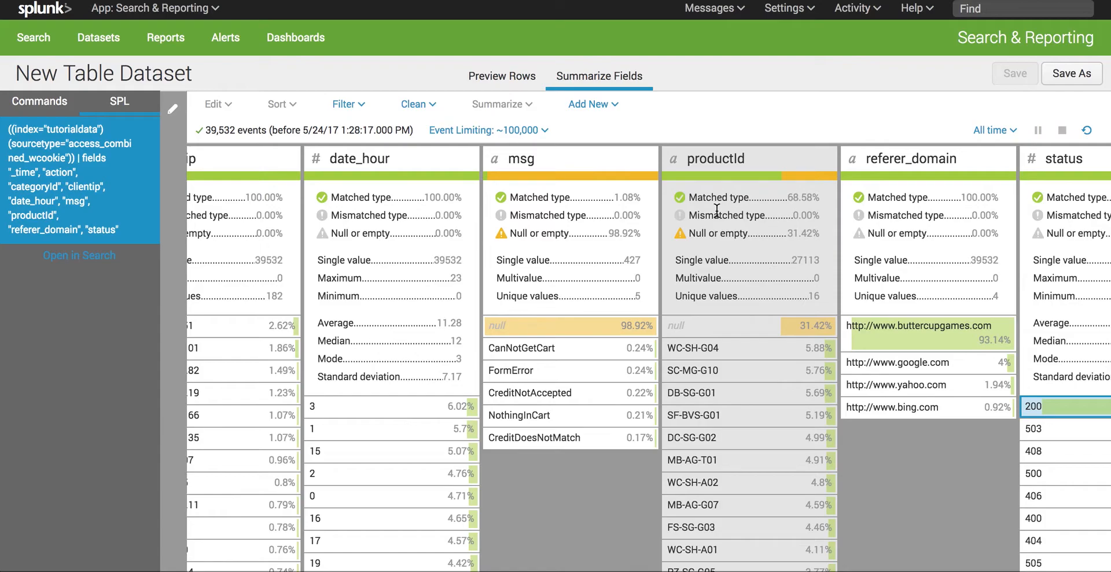
Step: Set up a lookup join on the productId field with priceLookup, matching the lookup's productId
click(701, 174)
click(605, 116)
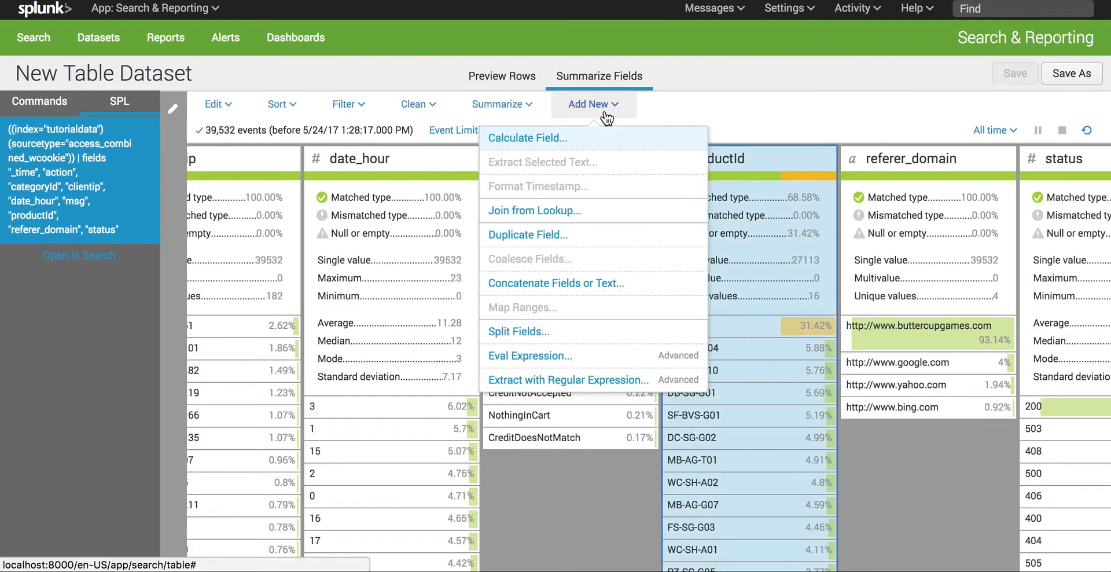
click(560, 211)
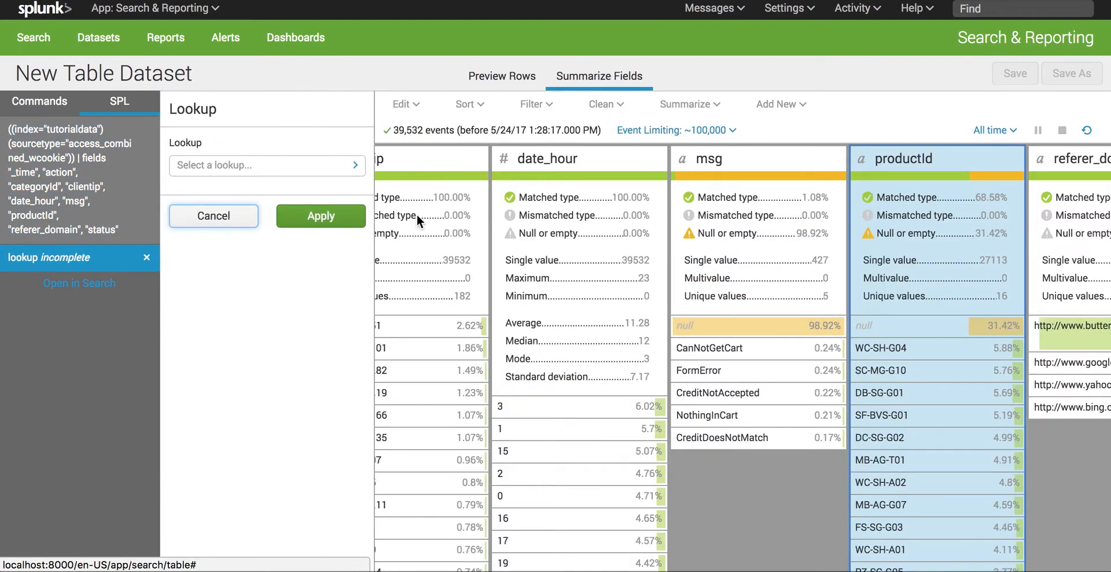
click(354, 170)
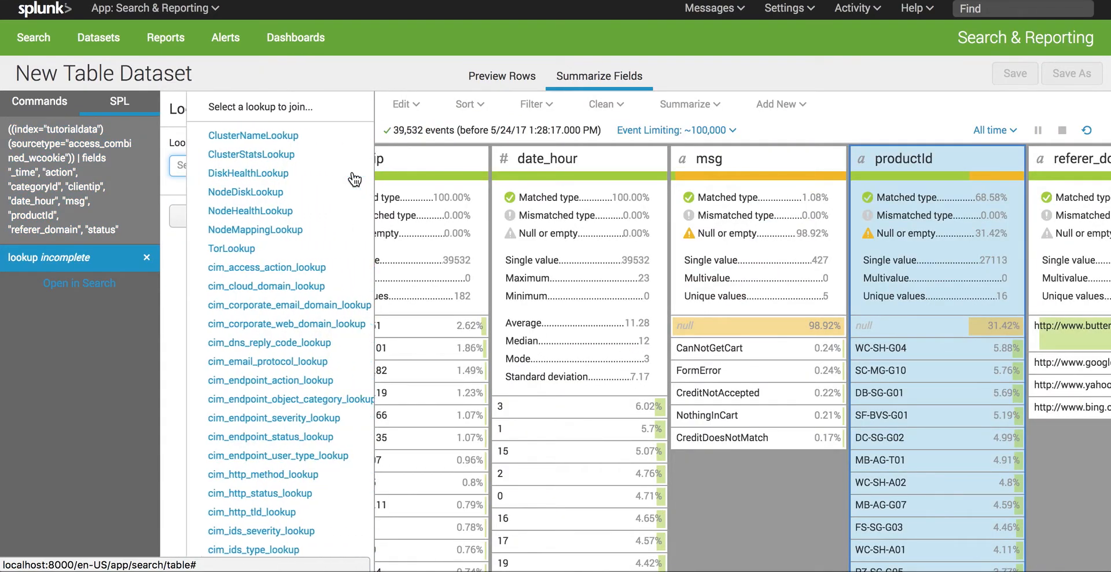
scroll(293, 278, down, 5)
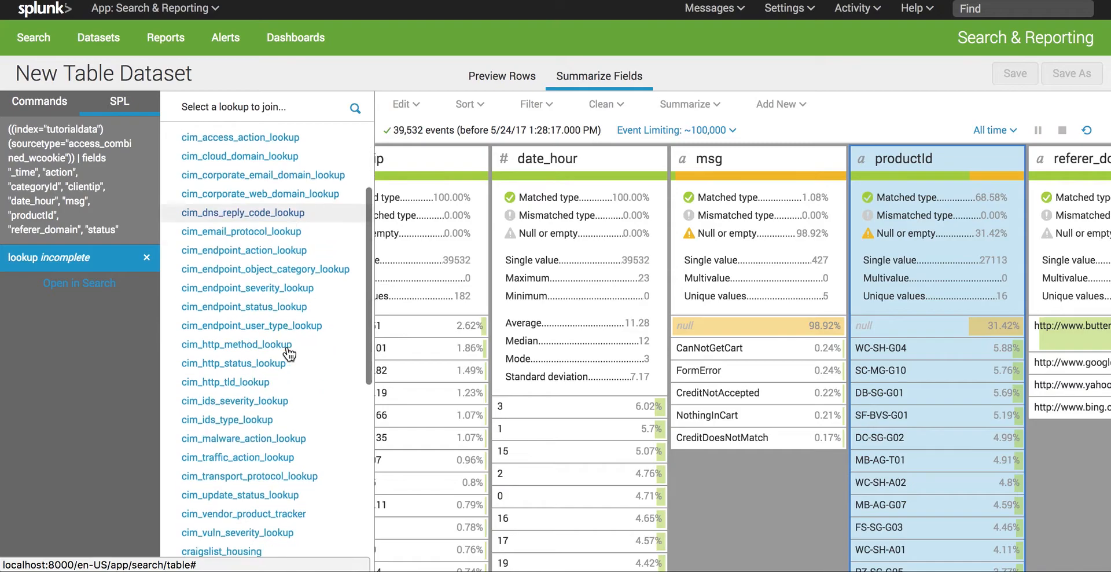
scroll(258, 447, down, 3)
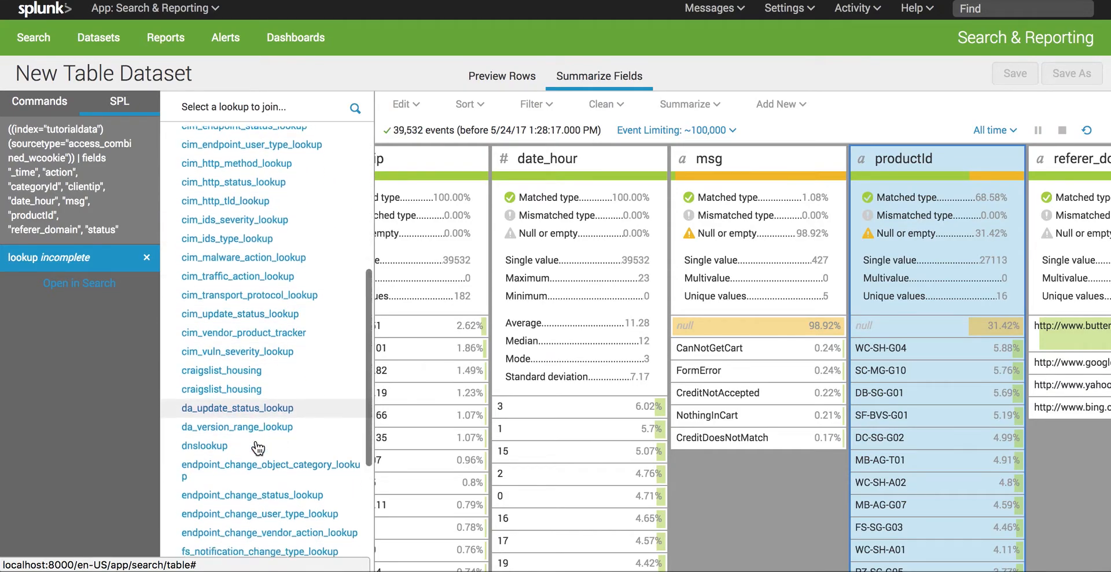
scroll(258, 448, down, 2)
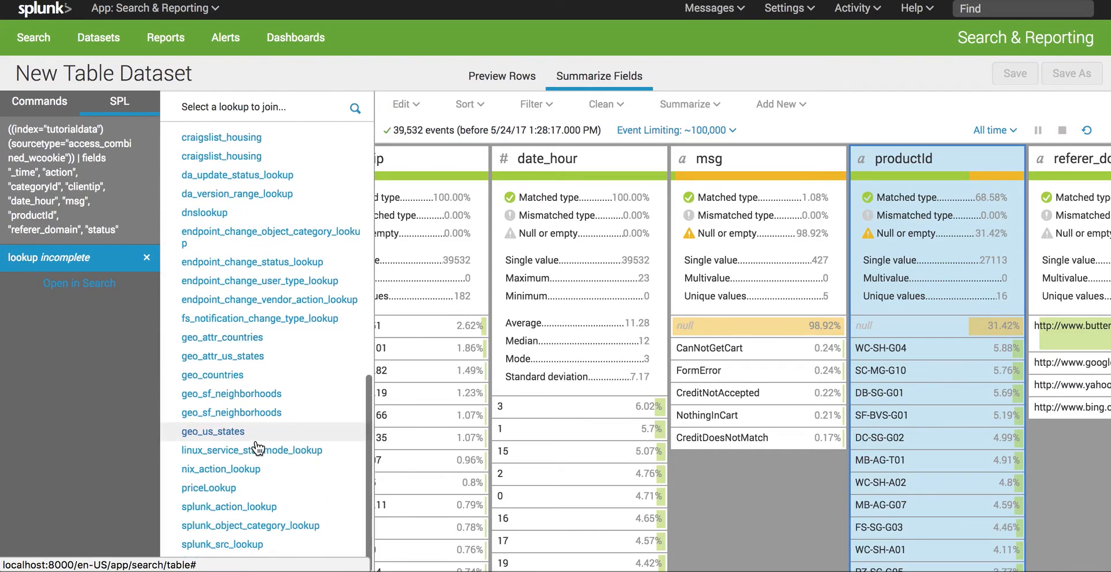
click(246, 491)
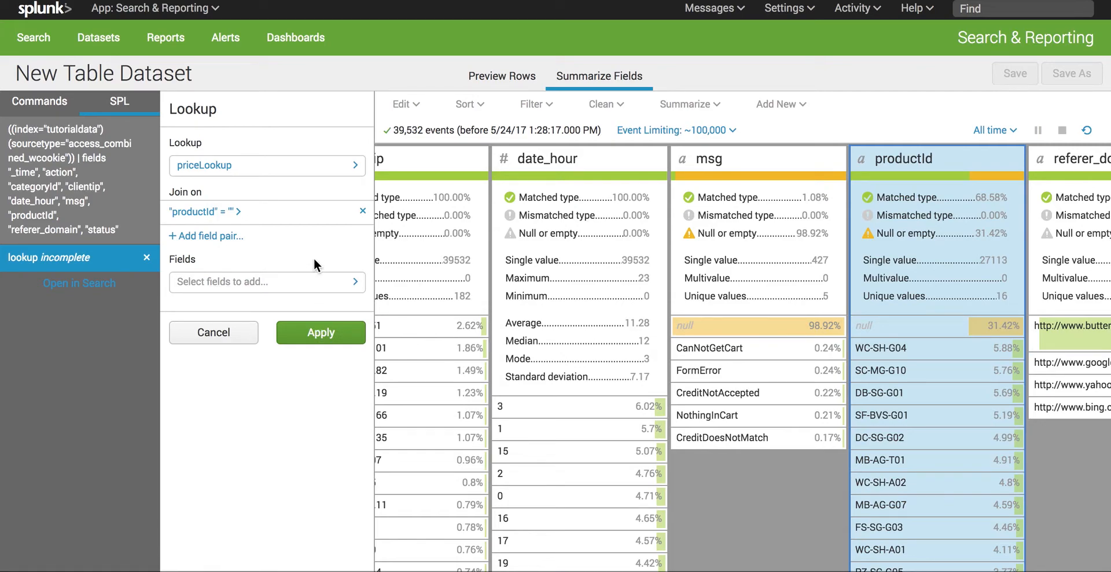
click(310, 219)
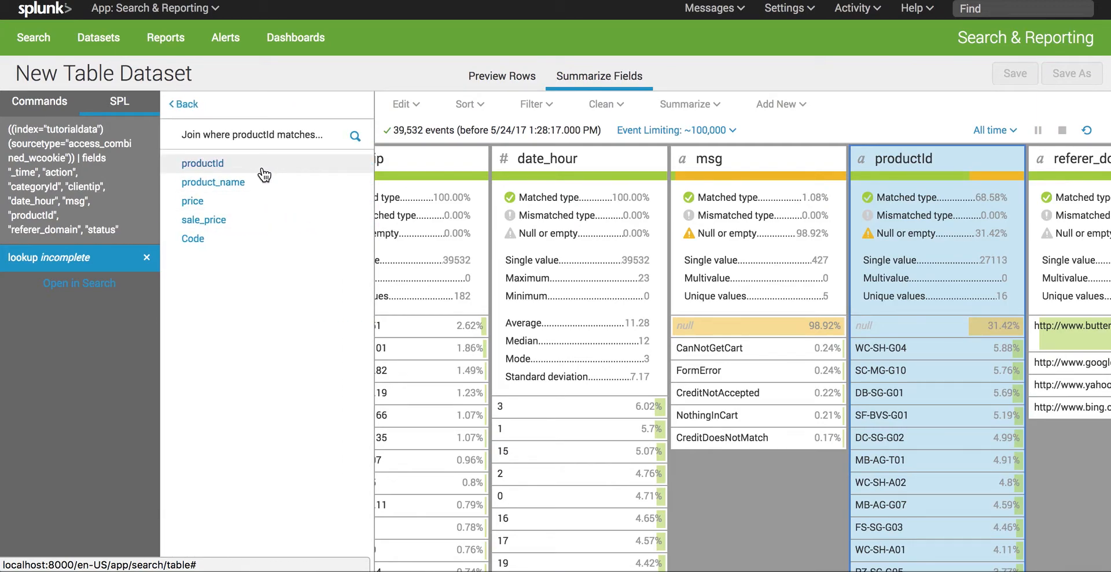
click(265, 174)
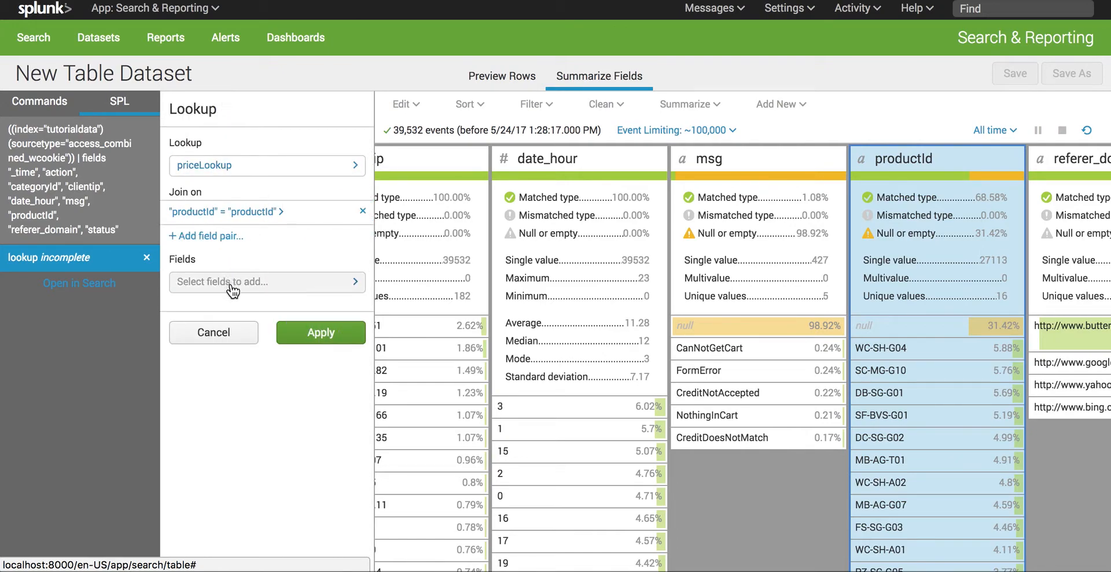
Step: Add the lookup fields product_name, price and sale_price to the join and apply it
click(232, 283)
click(251, 194)
click(247, 204)
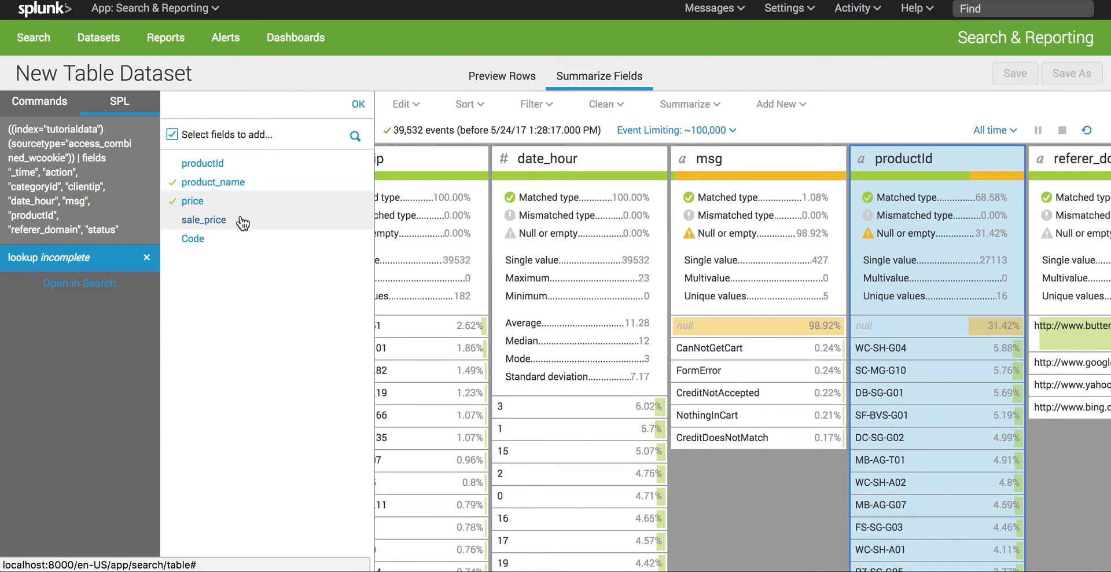
click(243, 222)
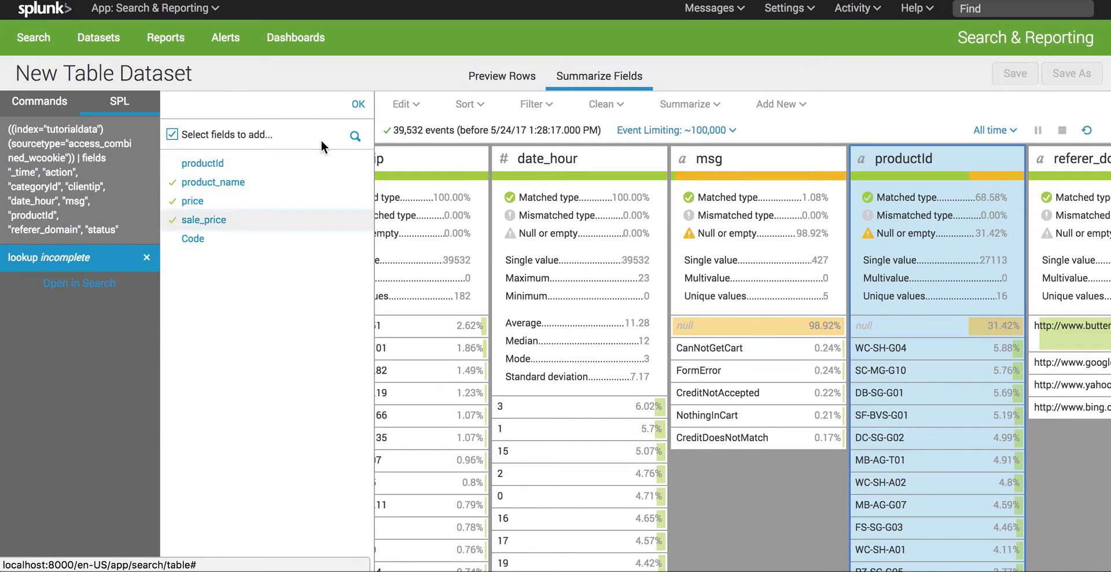
click(357, 105)
click(317, 339)
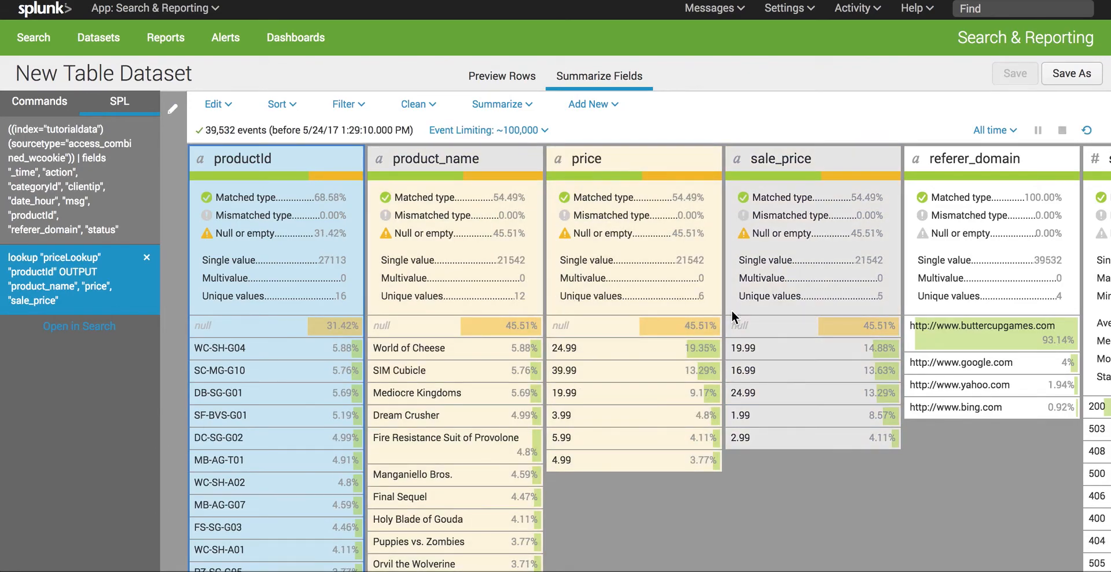
Step: Change the data type of the price and sale_price fields to Number
click(627, 159)
click(216, 104)
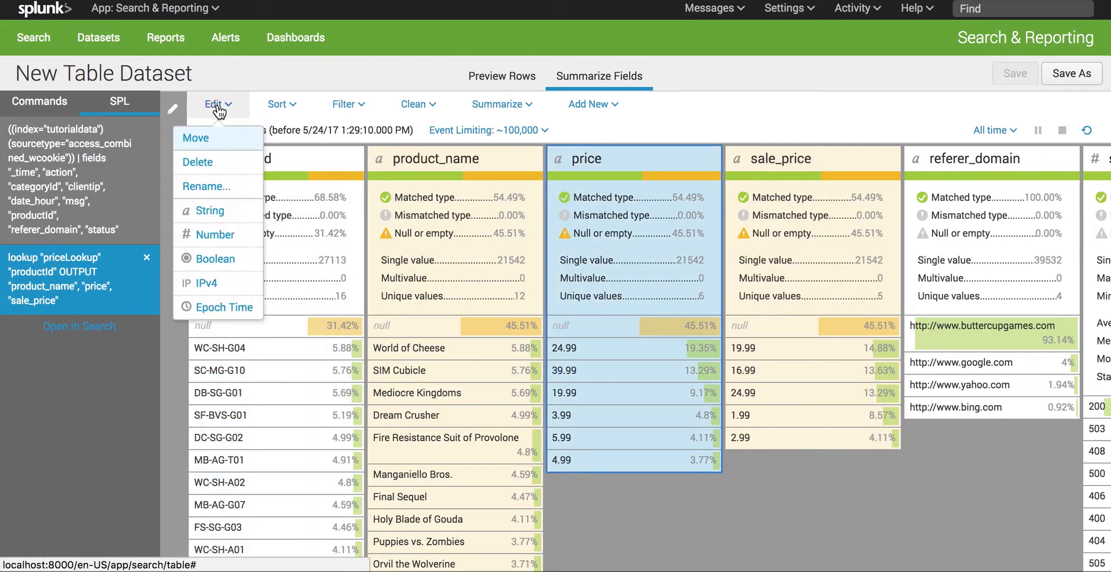
click(234, 239)
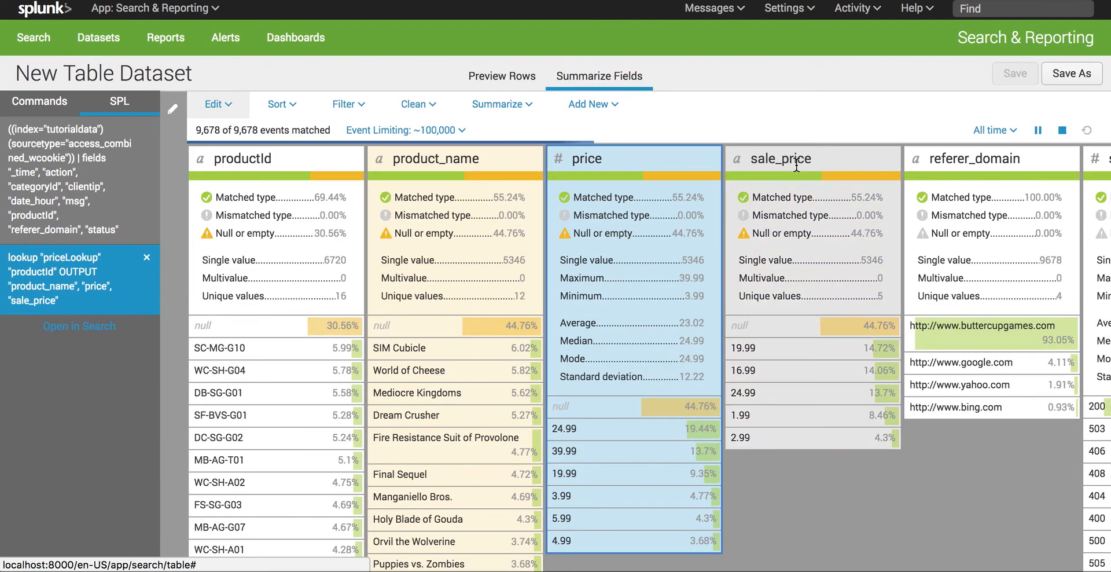
click(799, 193)
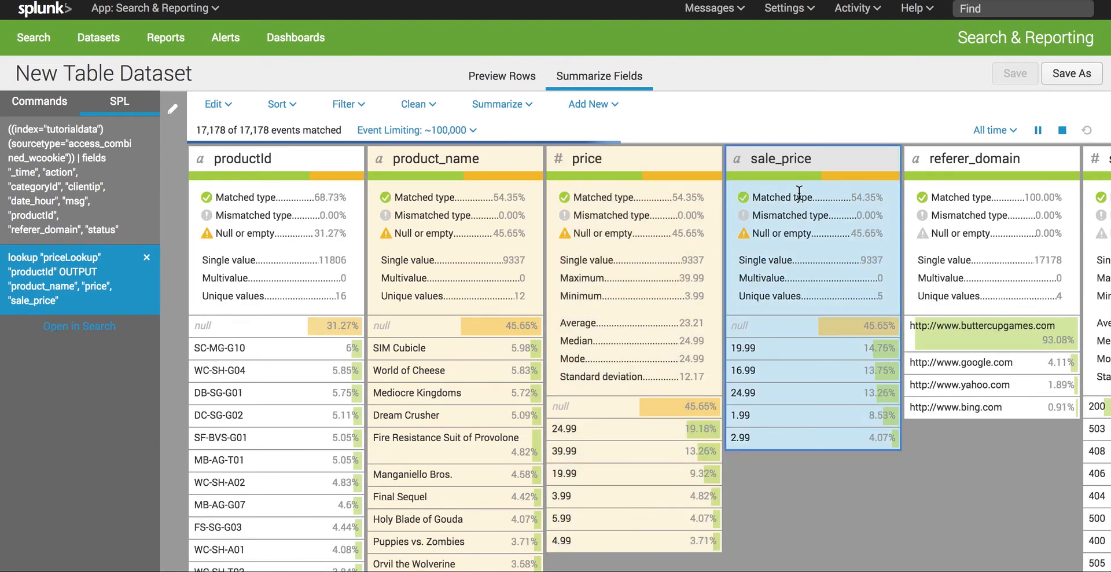
click(220, 110)
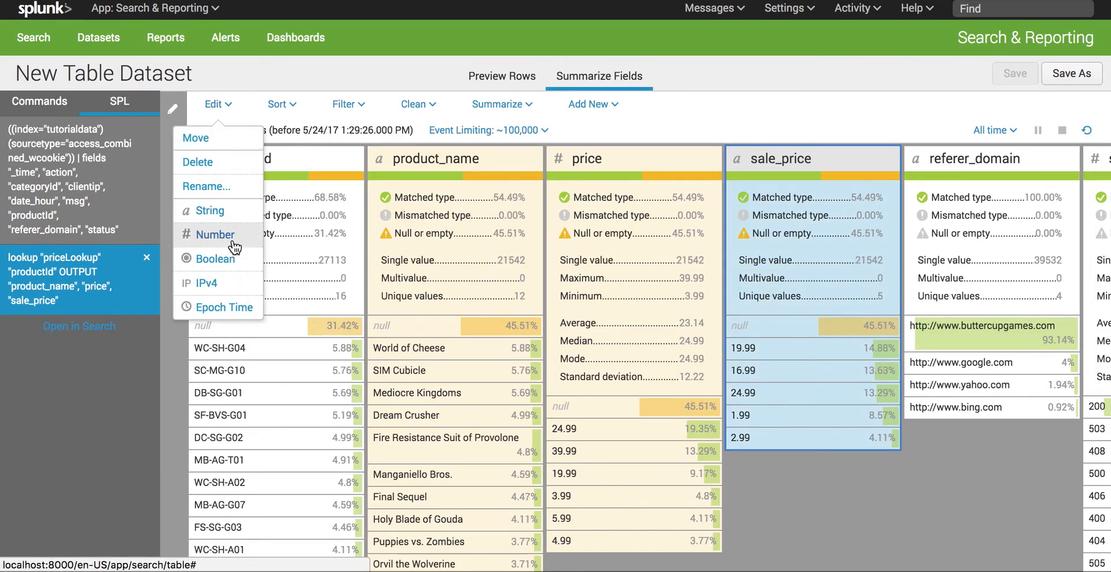
click(234, 240)
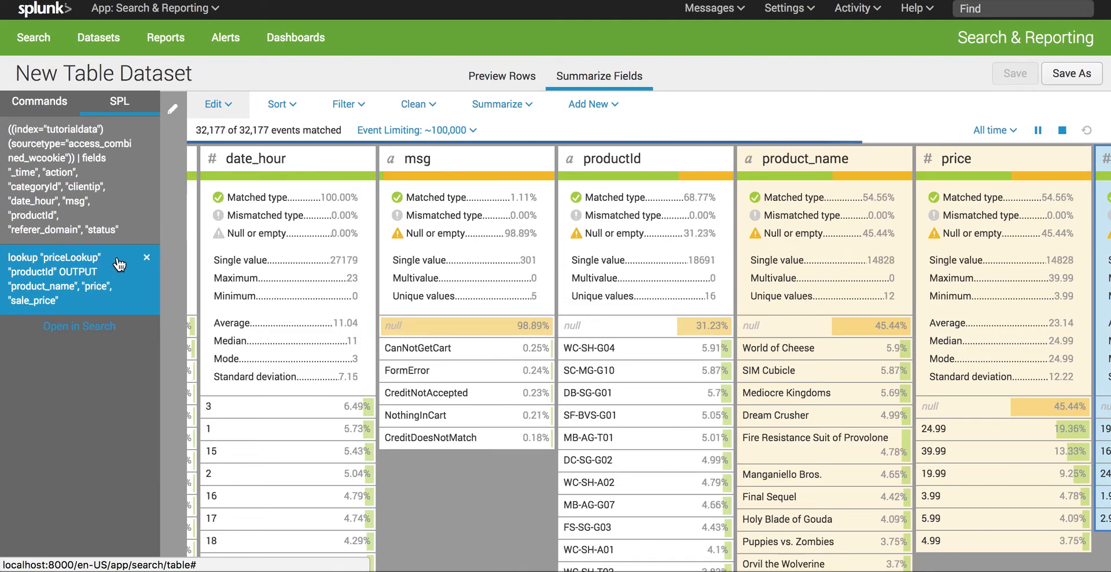
Step: Switch back to the command list and save the dataset as a new table titled ProductAnalysis1
click(52, 95)
scroll(418, 277, left, 3)
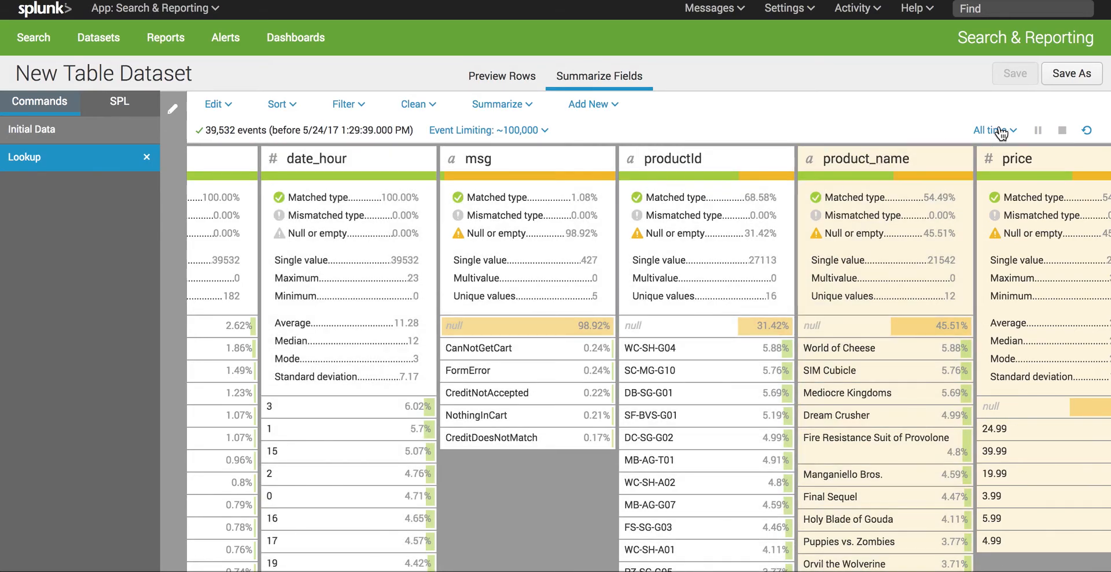
click(1072, 74)
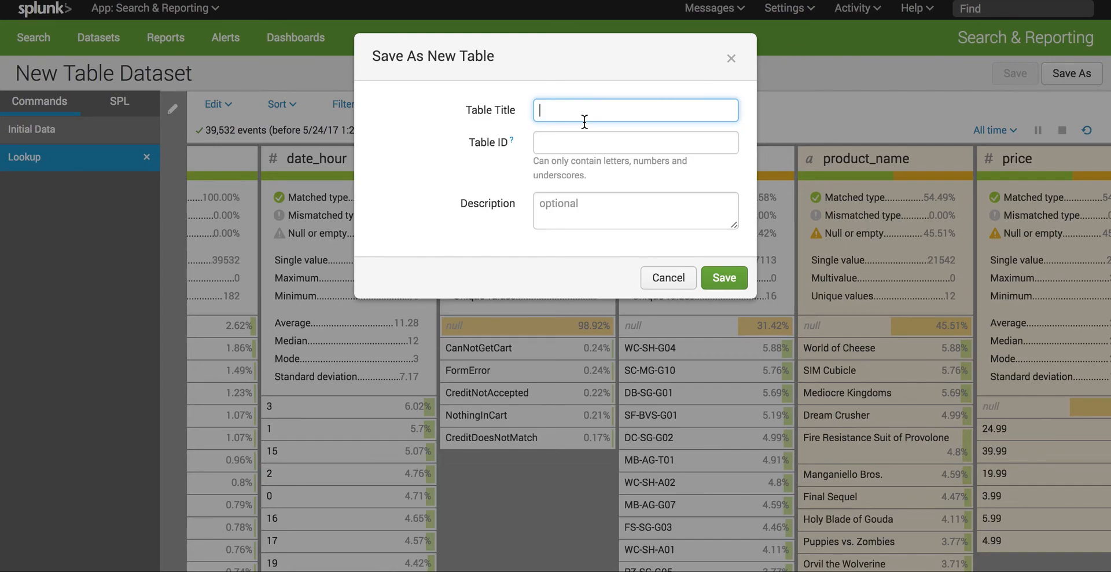
text(T)
key(BackSpace)
text(Prou)
key(BackSpace)
text(ductAnalysis1)
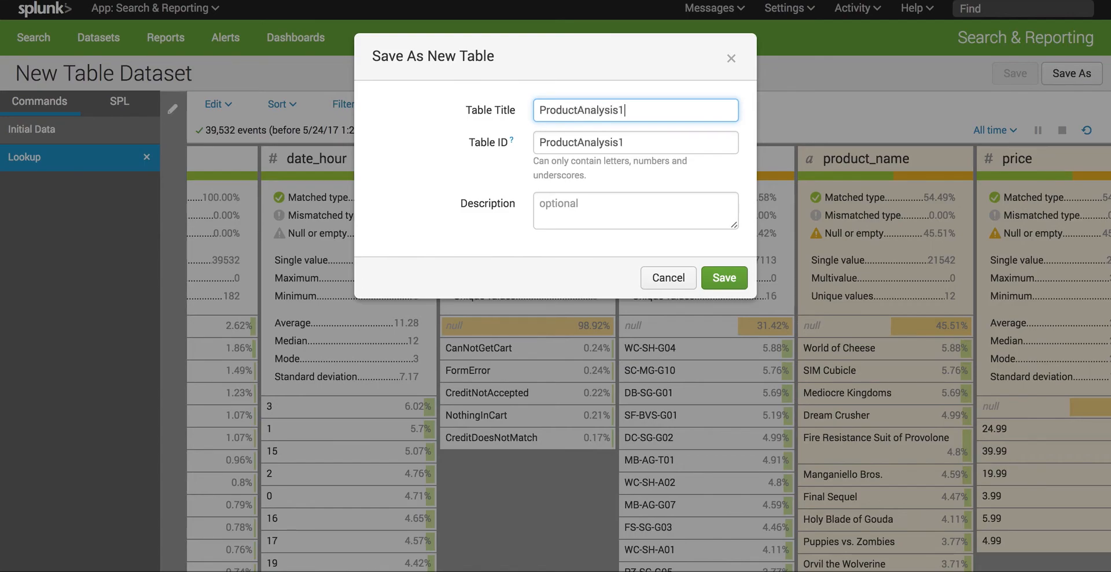
click(730, 279)
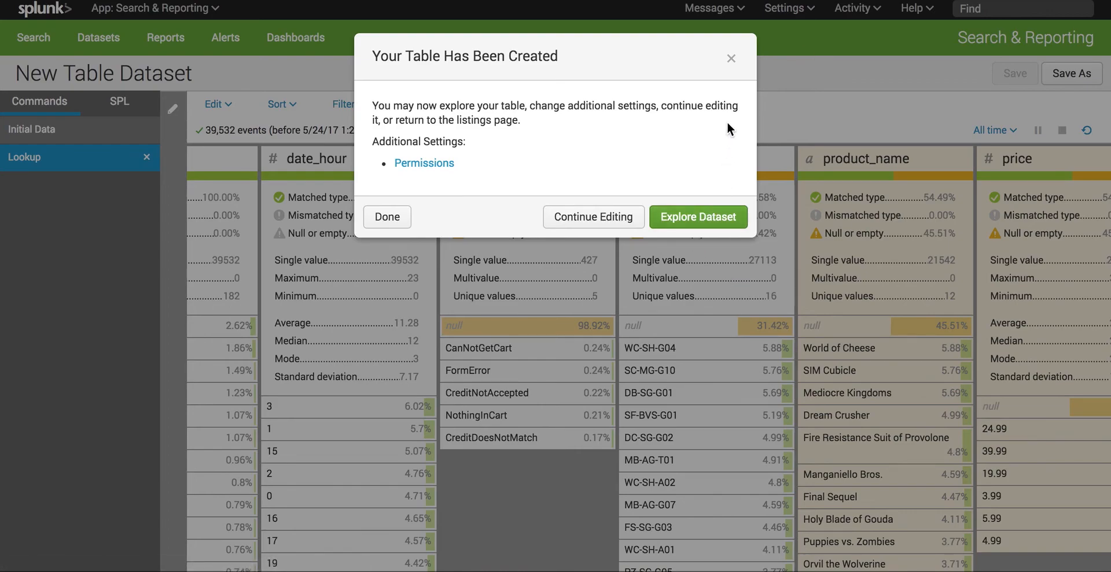
Step: Explore the saved dataset with the time range set to All time, look across its columns and open its field summaries
click(695, 220)
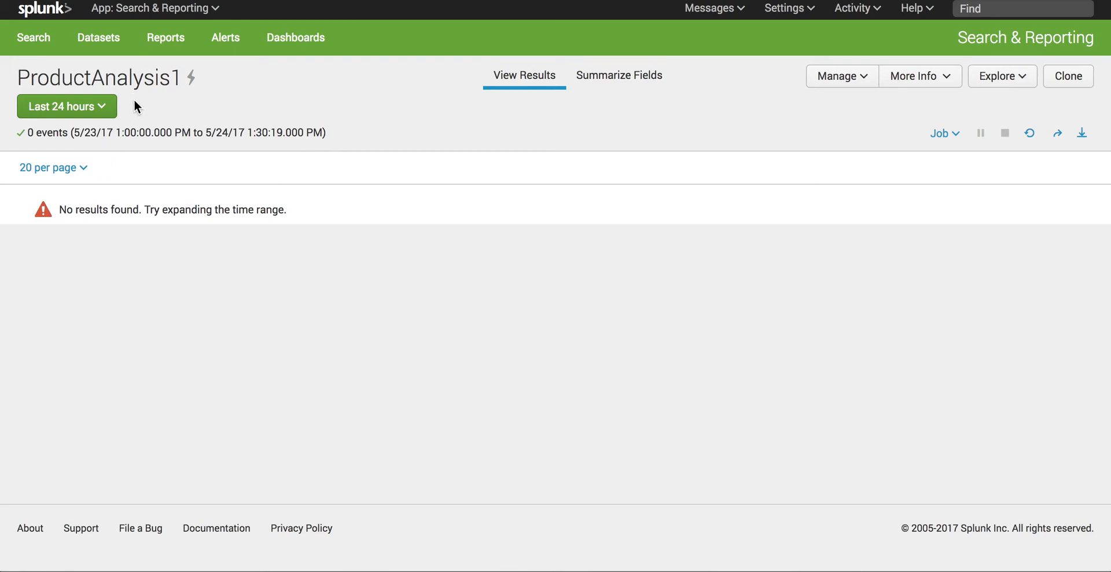
click(111, 114)
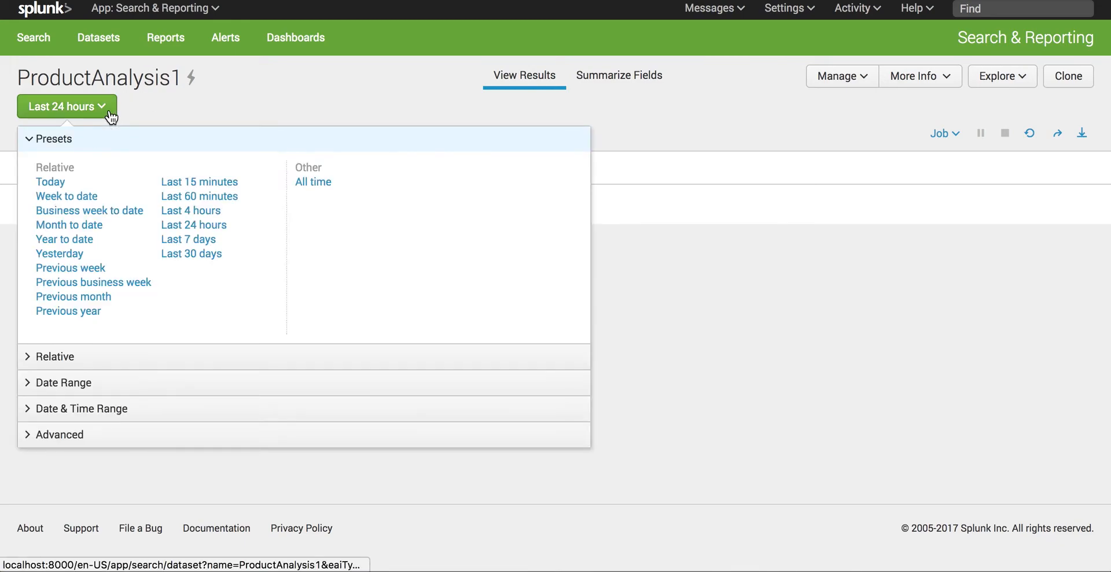
click(316, 181)
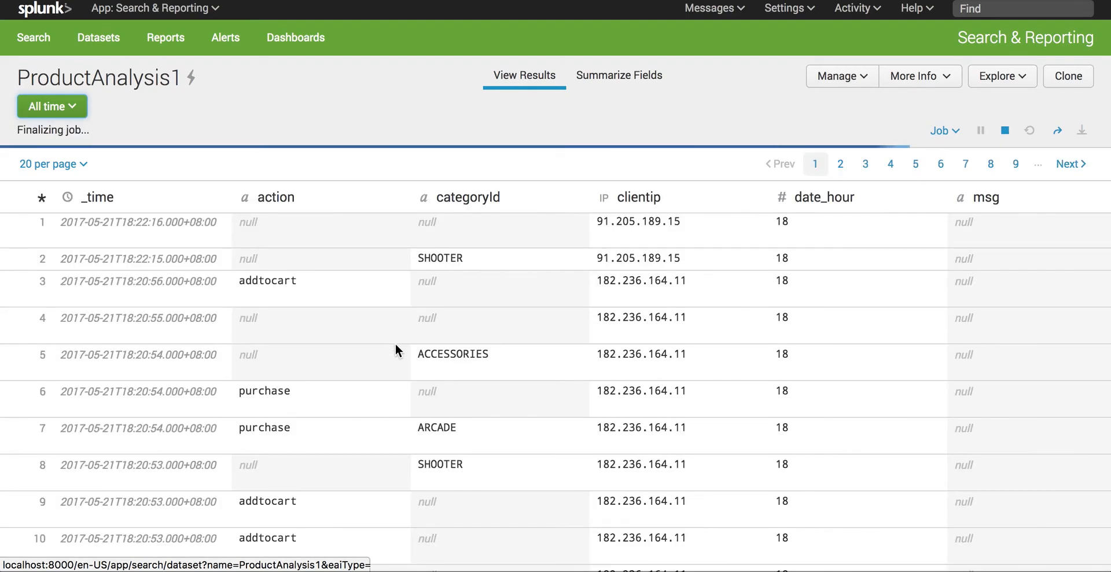
scroll(400, 338, right, 5)
scroll(394, 345, right, 4)
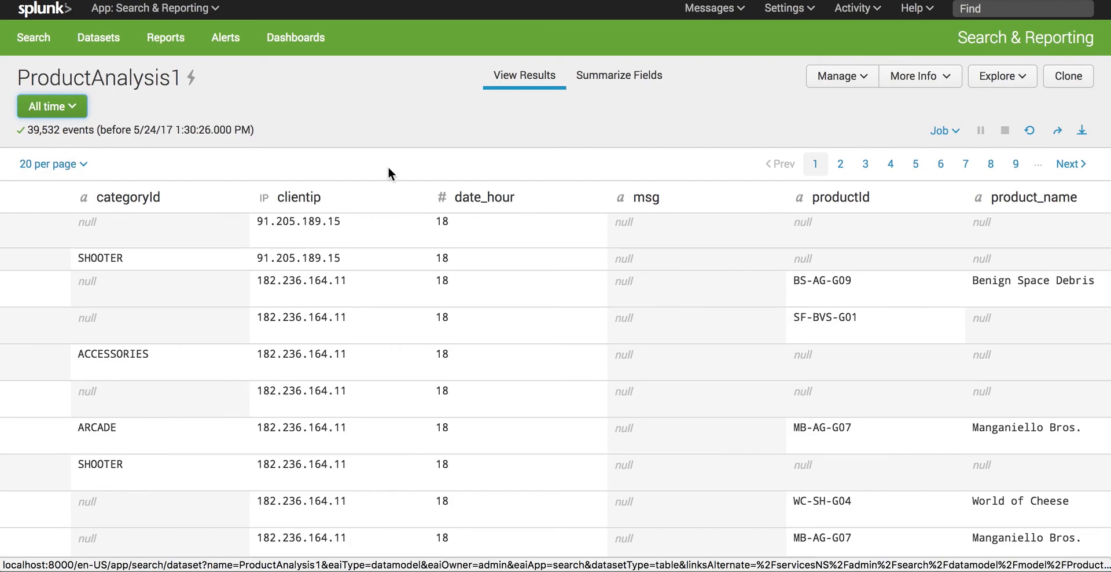
click(613, 87)
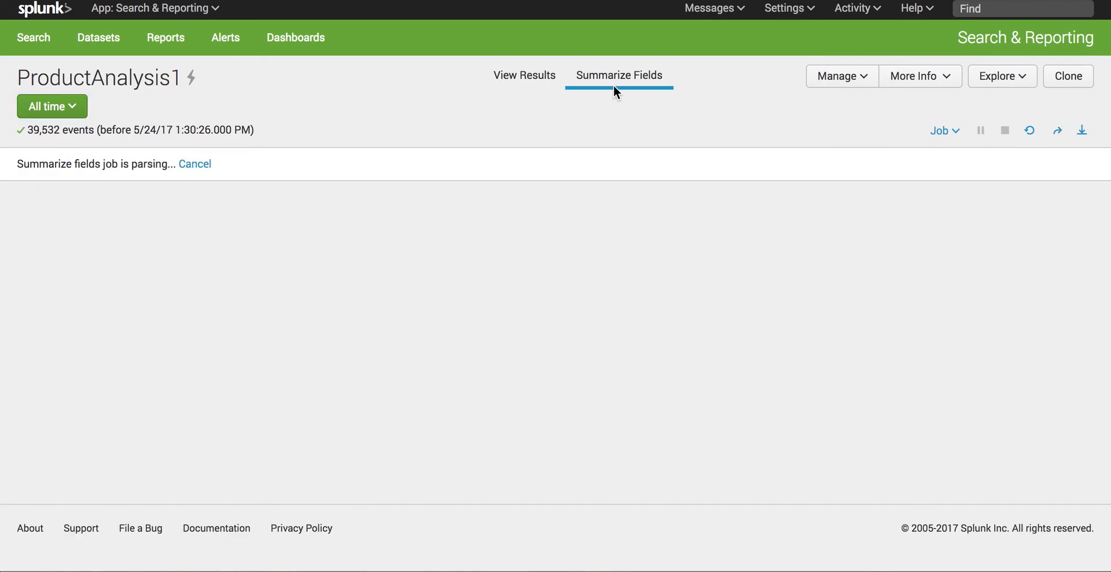